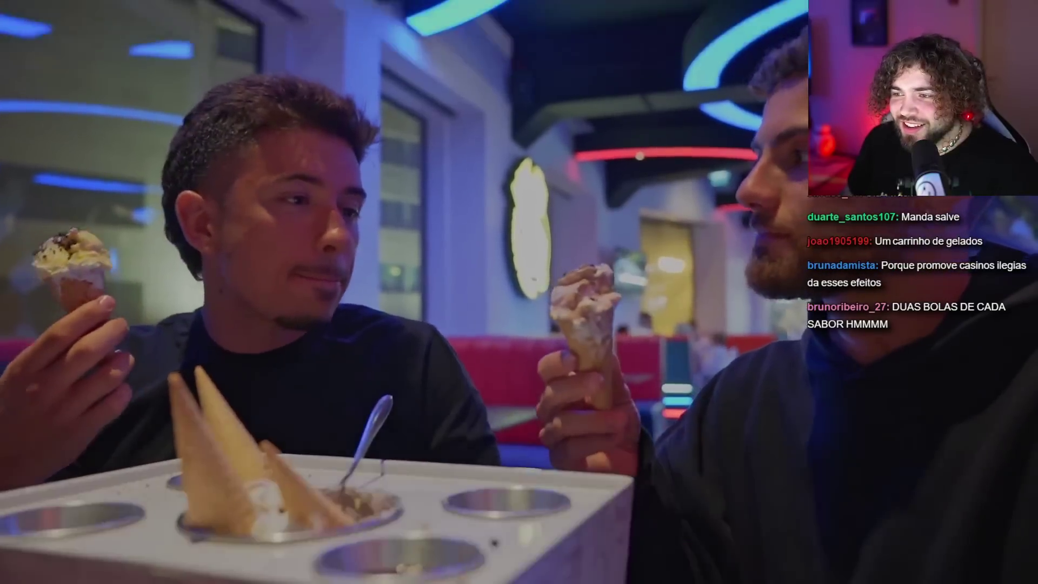
- Seek back to 8:52 and pause at 8:54 on the ice-cream close-up
left_click(611, 459)
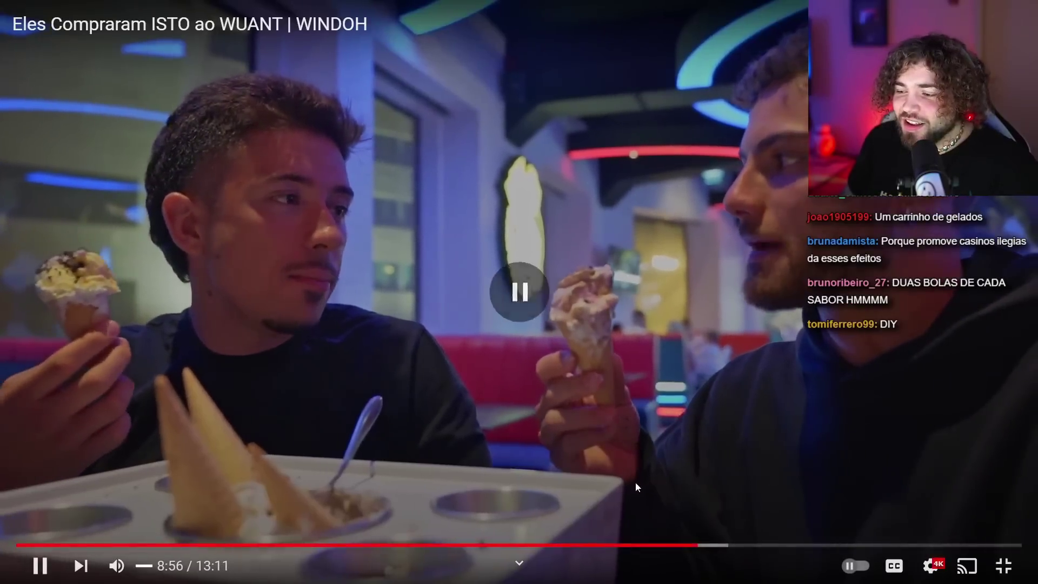
left_click(693, 545)
left_click(666, 387)
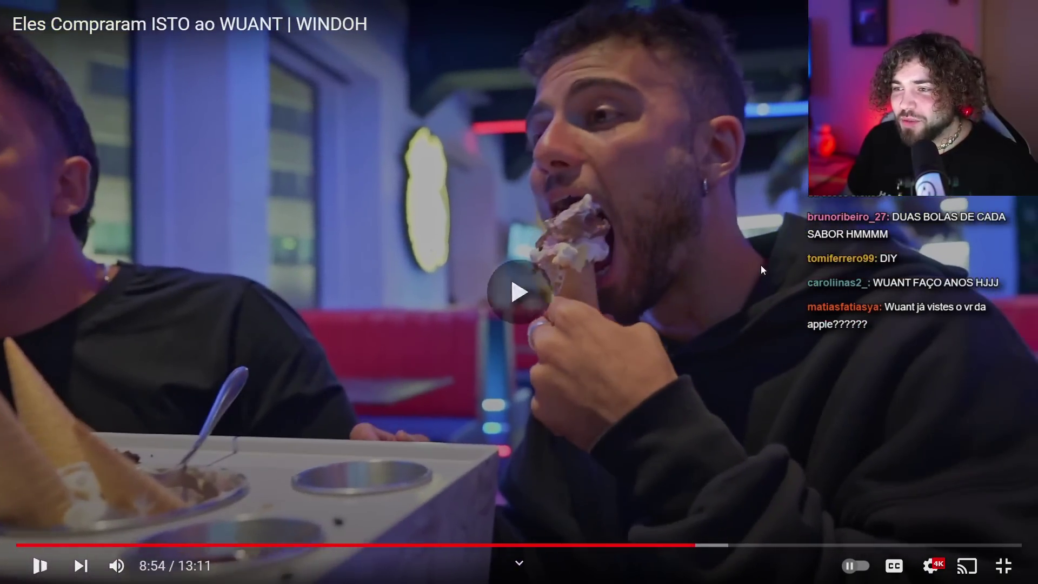
left_click(760, 264)
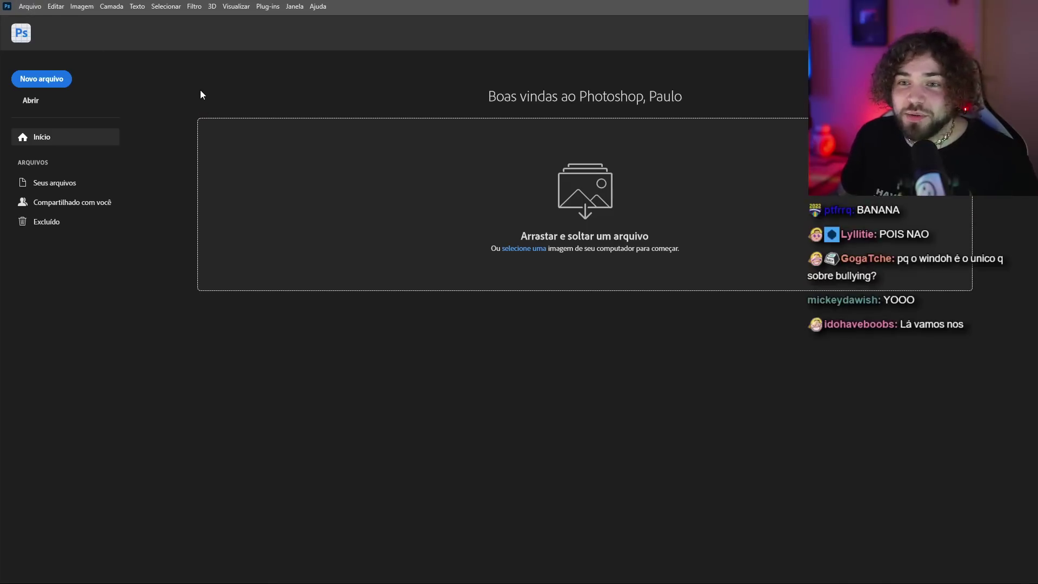
- Create a new blank document and paste the copied video still into it
left_click(33, 6)
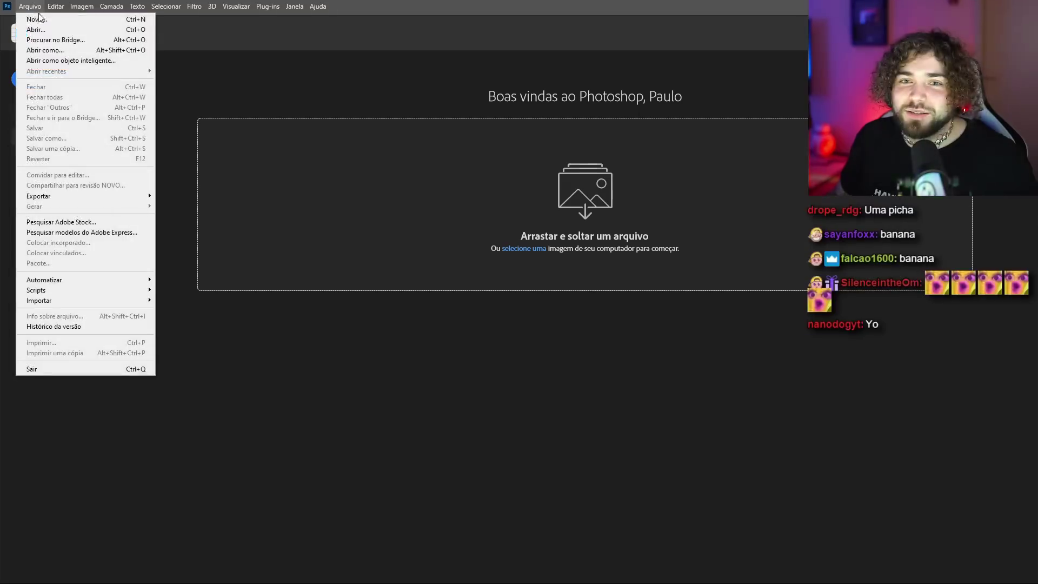
left_click(732, 455)
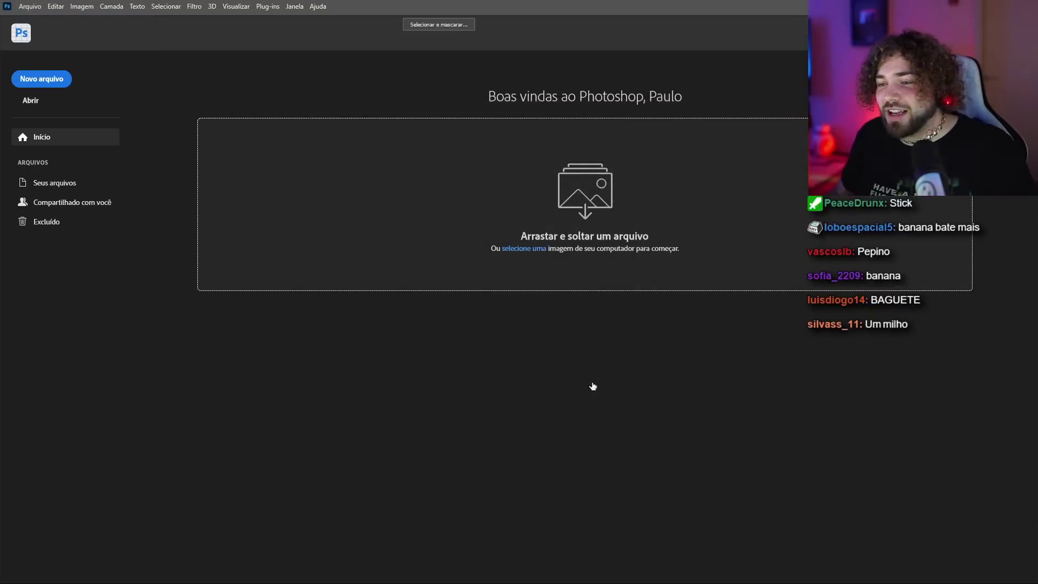
key("ctrl+v")
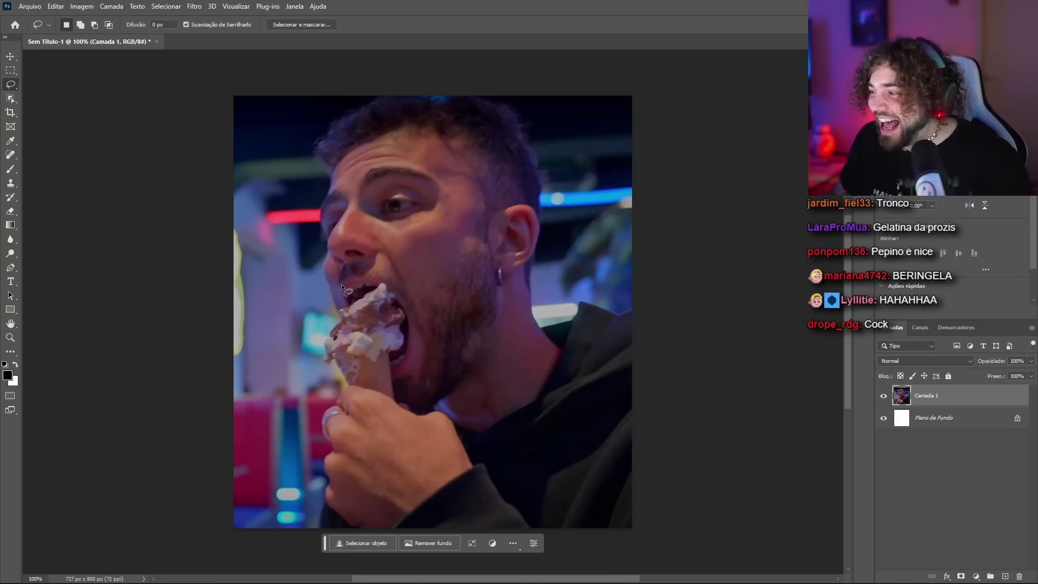
- Lasso the cone, generate 'cucumber' with Generative Fill, and show variation 3 of 3
left_click_drag(343, 283, 372, 277)
type("cu")
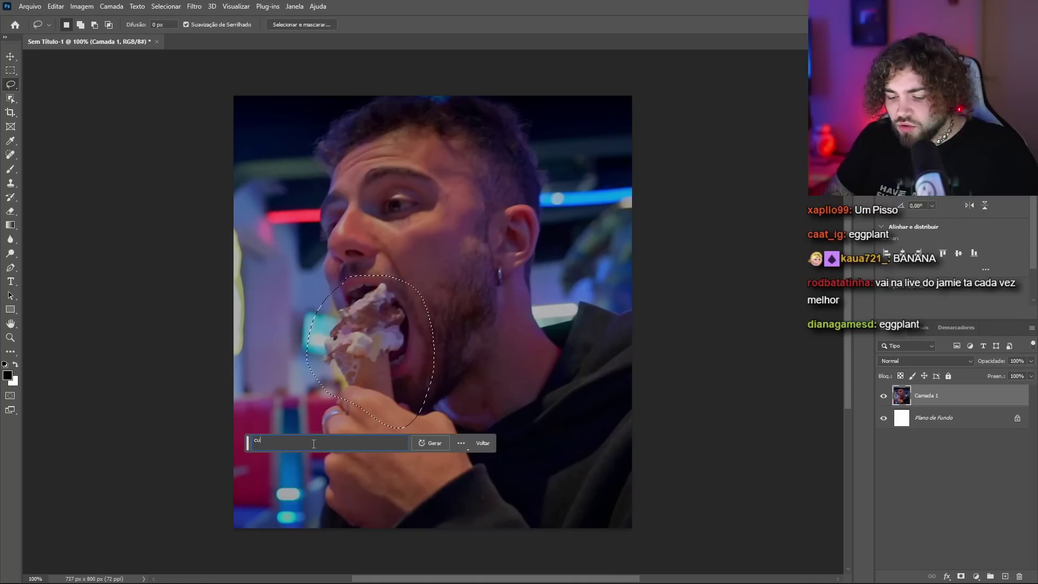
type("mber")
key("Return")
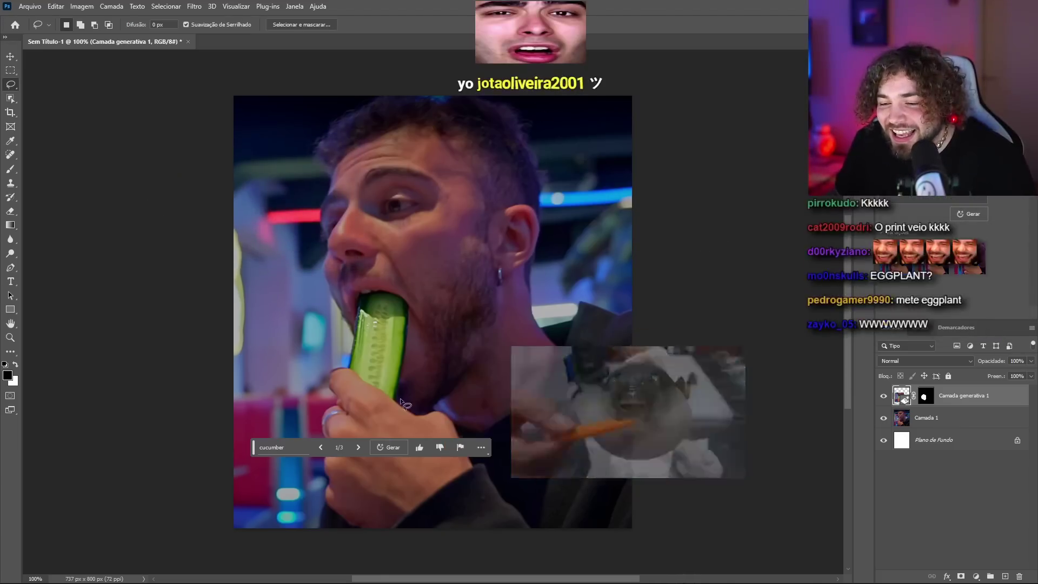
left_click(359, 447)
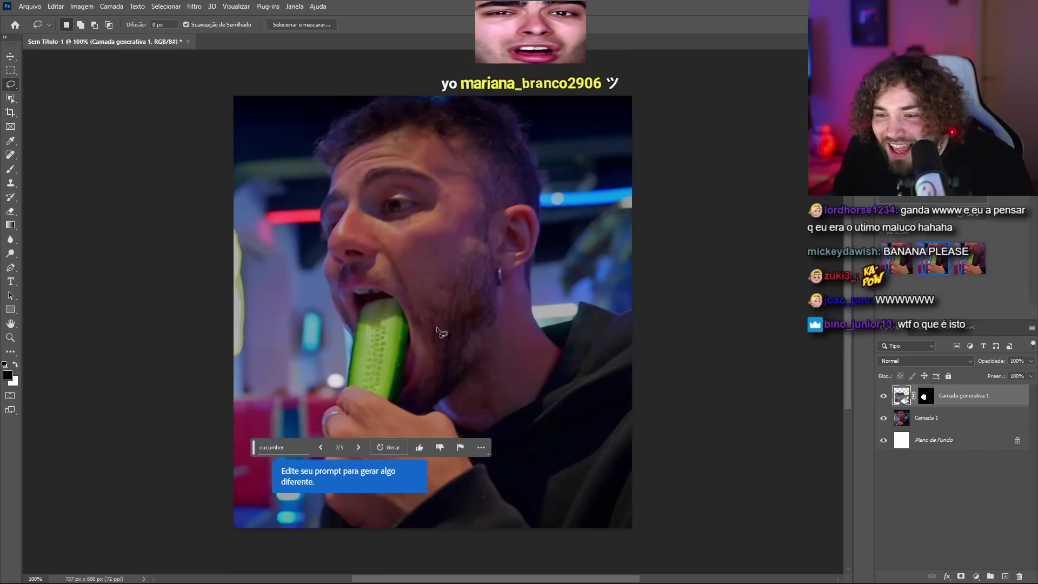
left_click(358, 447)
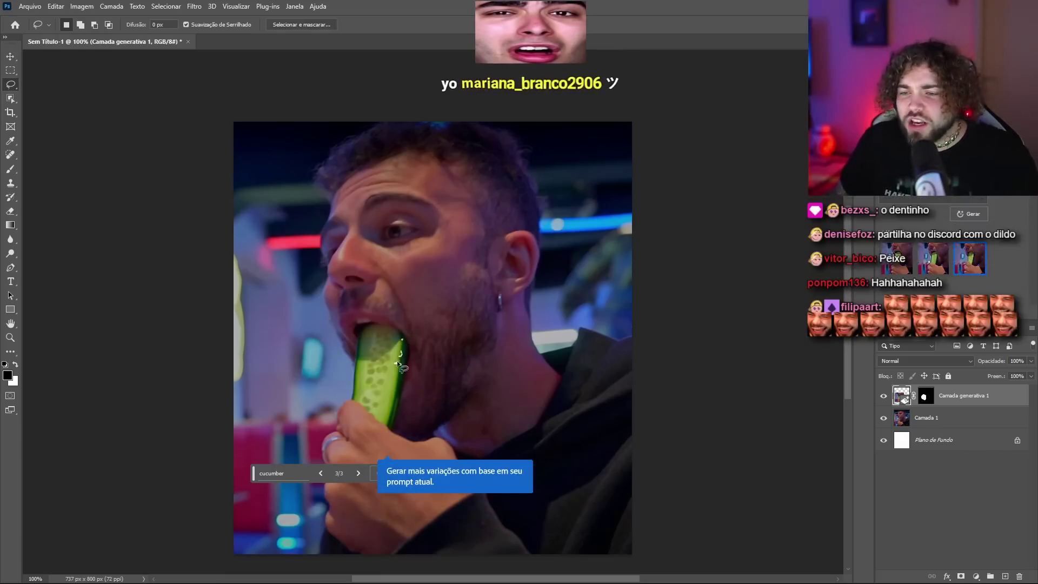
- Generate an egg in the man's mouth and keep the third egg variation
scroll(400, 330, "up", 5)
scroll(414, 326, "down", 5)
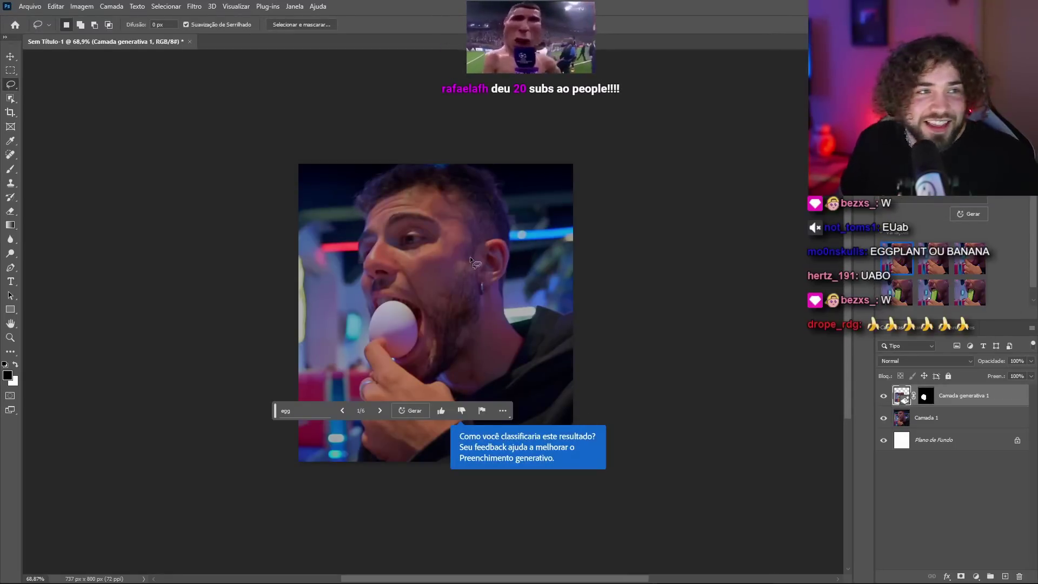
left_click(969, 258)
scroll(400, 322, "up", 3)
scroll(389, 323, "up", 1)
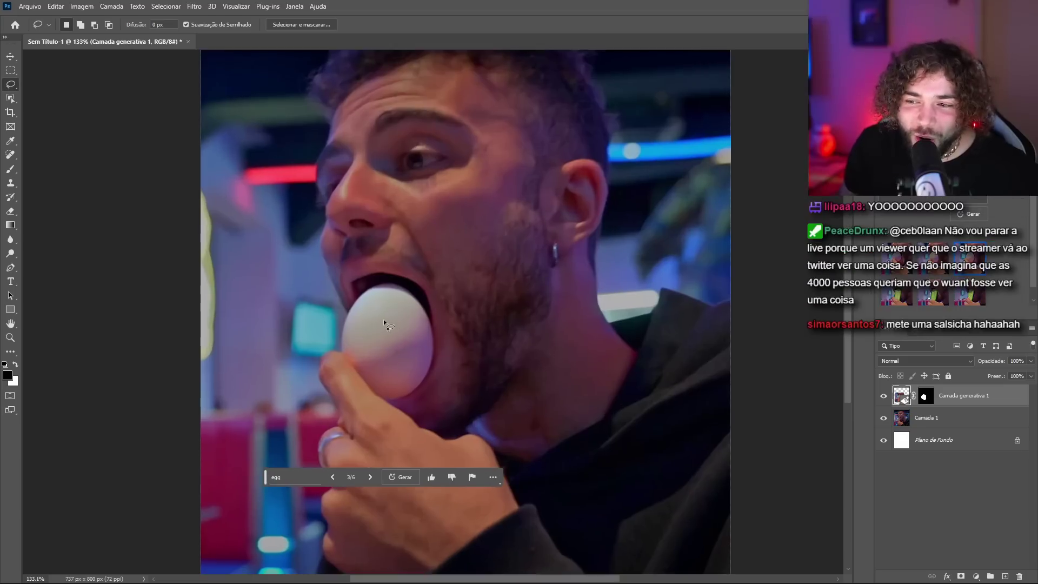
scroll(384, 319, "down", 1)
scroll(384, 319, "down", 3)
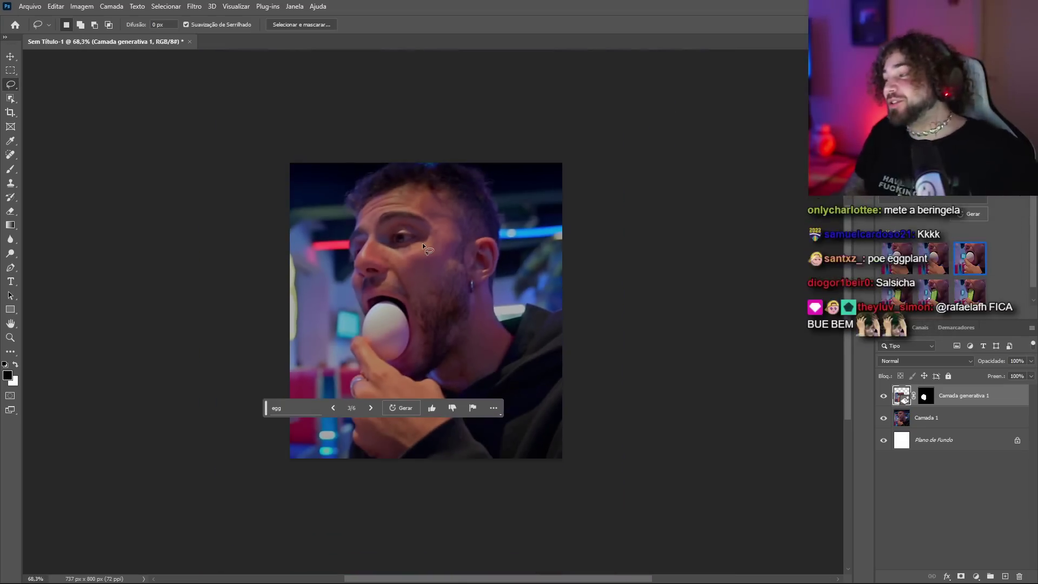
key("alt+Tab")
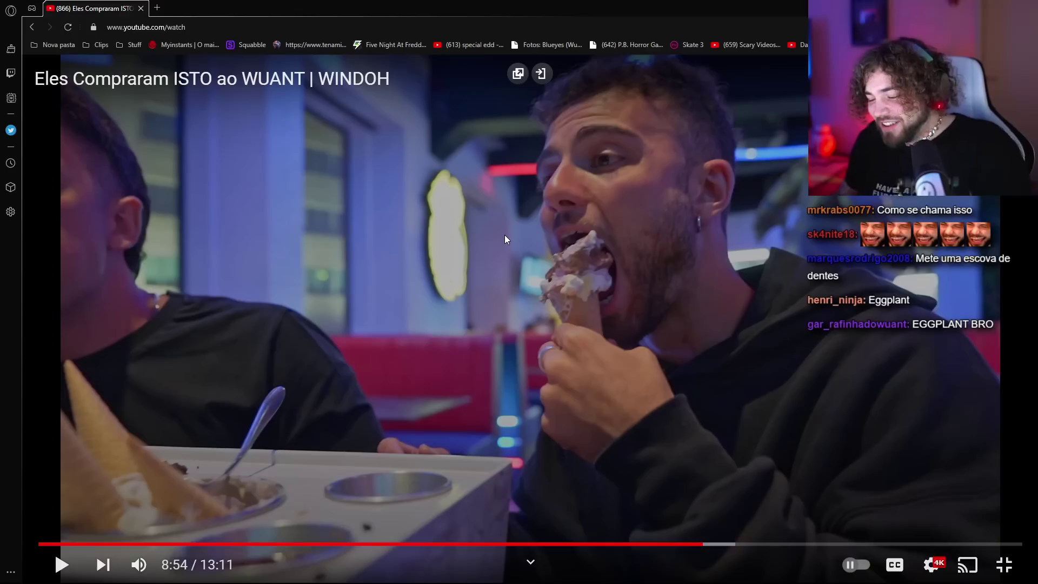
- Pause the video at 8:56 and snip the frame of both men holding ice creams
double_click(481, 263)
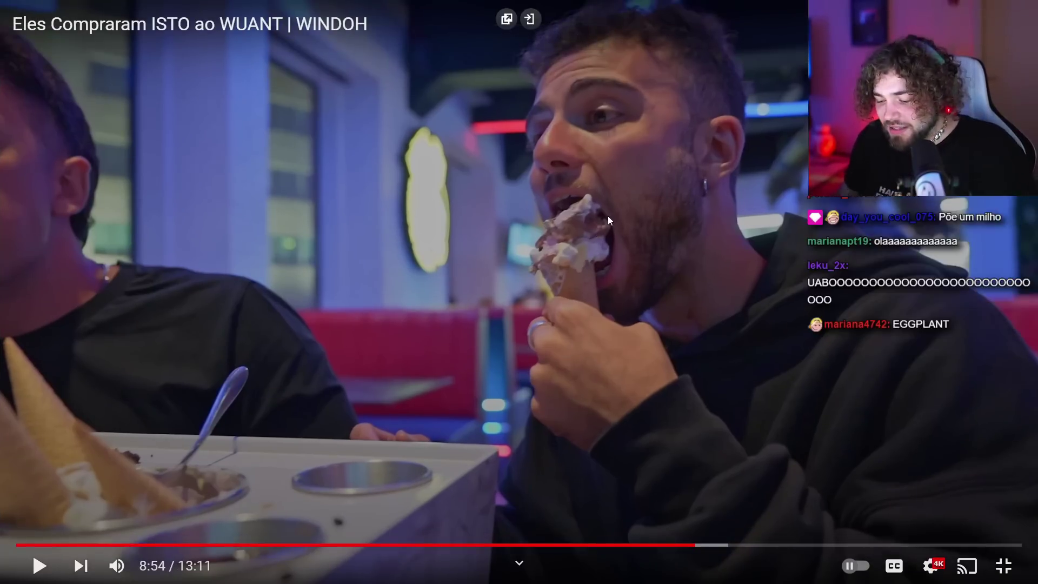
key("Escape")
left_click(697, 571)
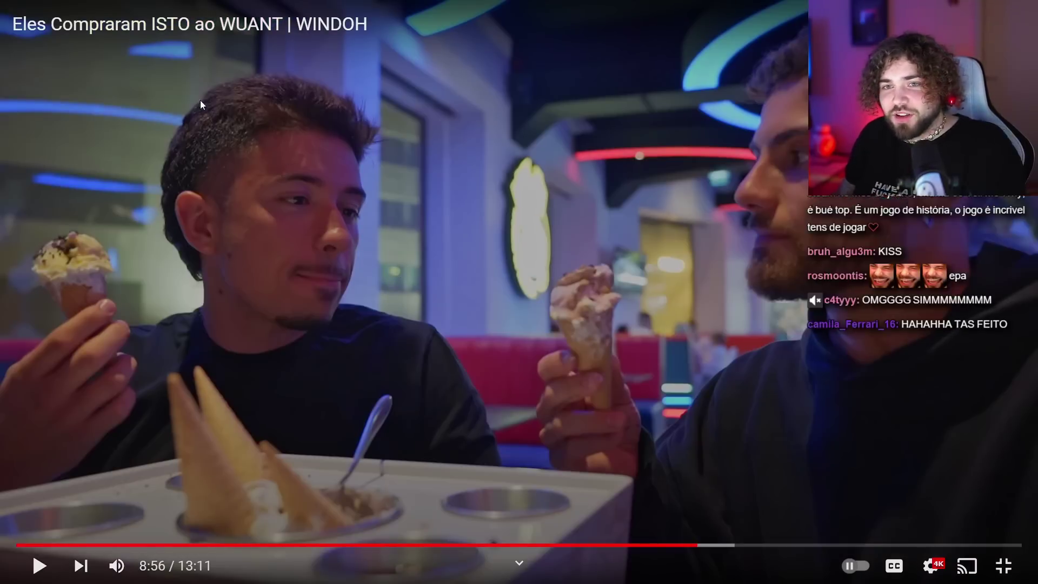
key("super+shift+s")
mouse_move(132, 36)
left_mouse_down()
mouse_move(493, 127)
mouse_move(864, 316)
left_mouse_up()
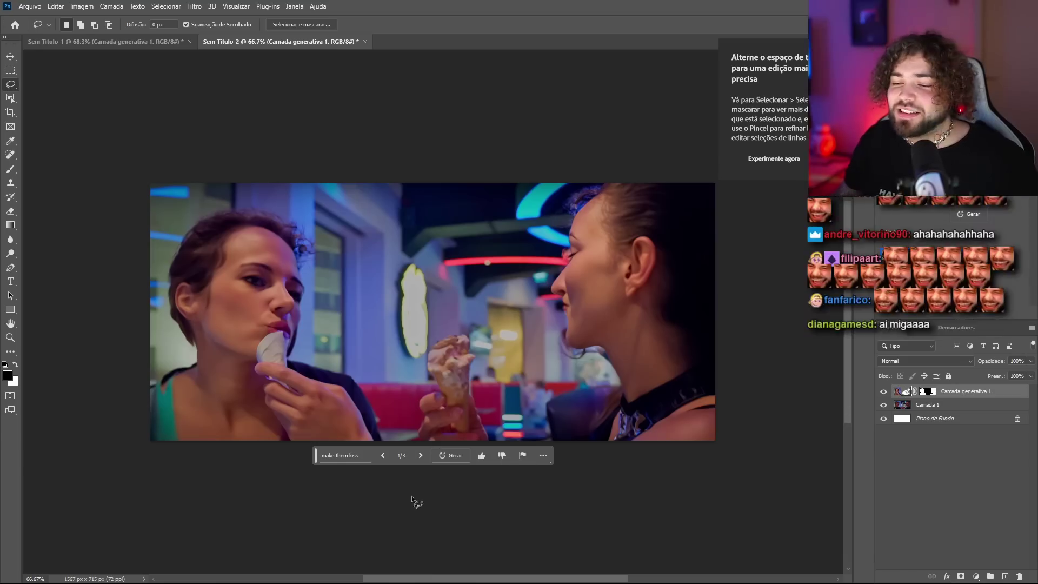
- Browse the 'make them kiss' variations and regenerate with a revised 'look like cowboy' prompt
left_click(420, 456)
left_click(420, 456)
left_click(382, 455)
double_click(352, 456)
type("look like cowboy")
key("Return")
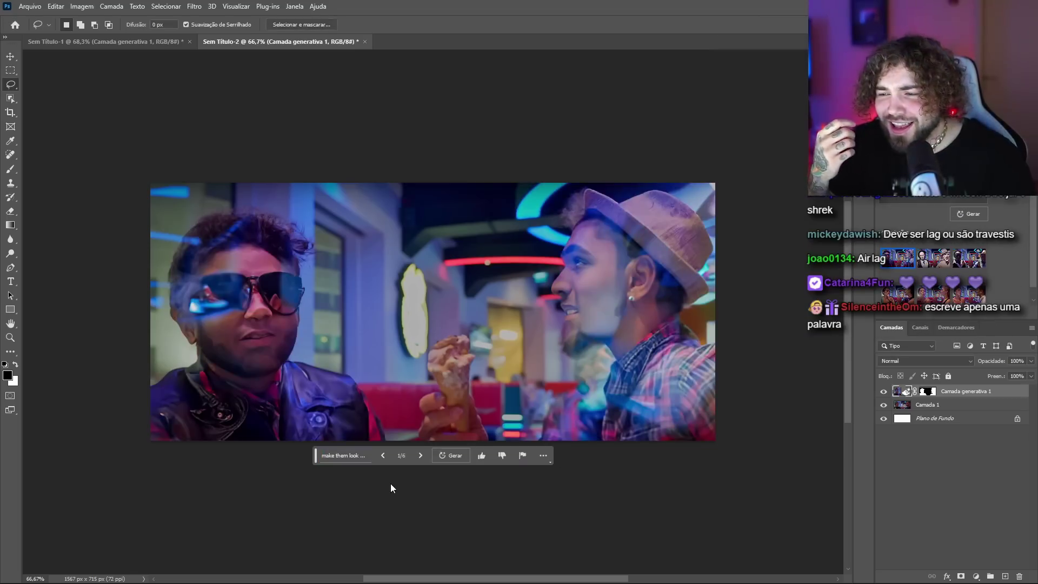
- Browse the regenerated variations, then undo the generated layer to restore the original photo
left_click(382, 458)
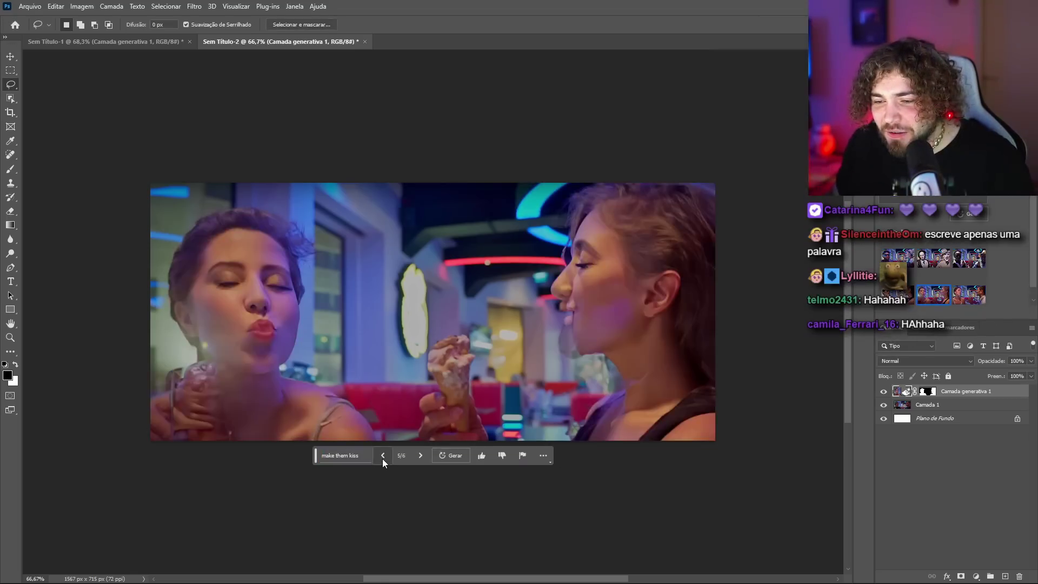
left_click(421, 456)
left_click(421, 455)
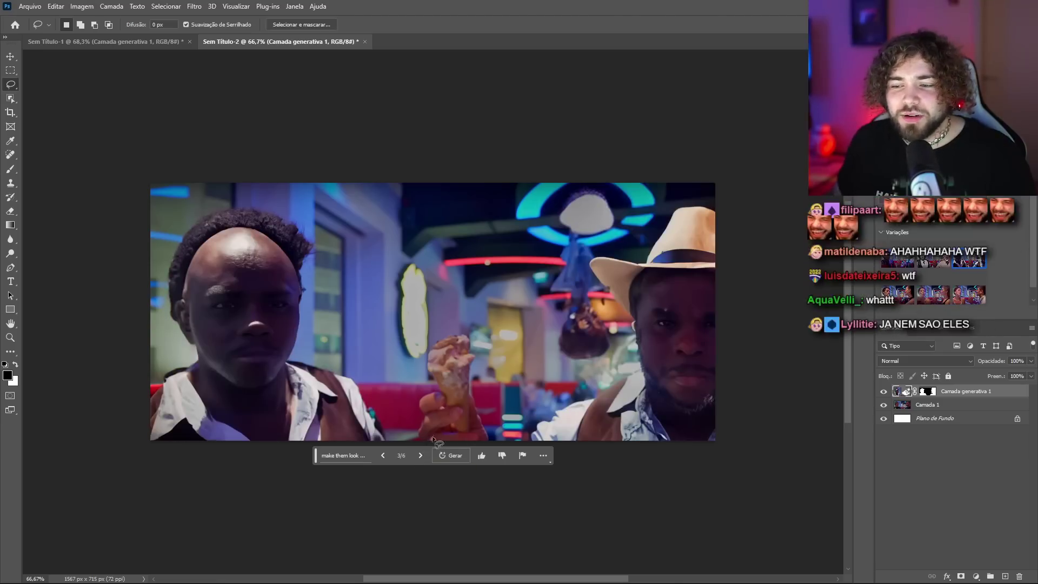
left_click(421, 457)
left_click(421, 457)
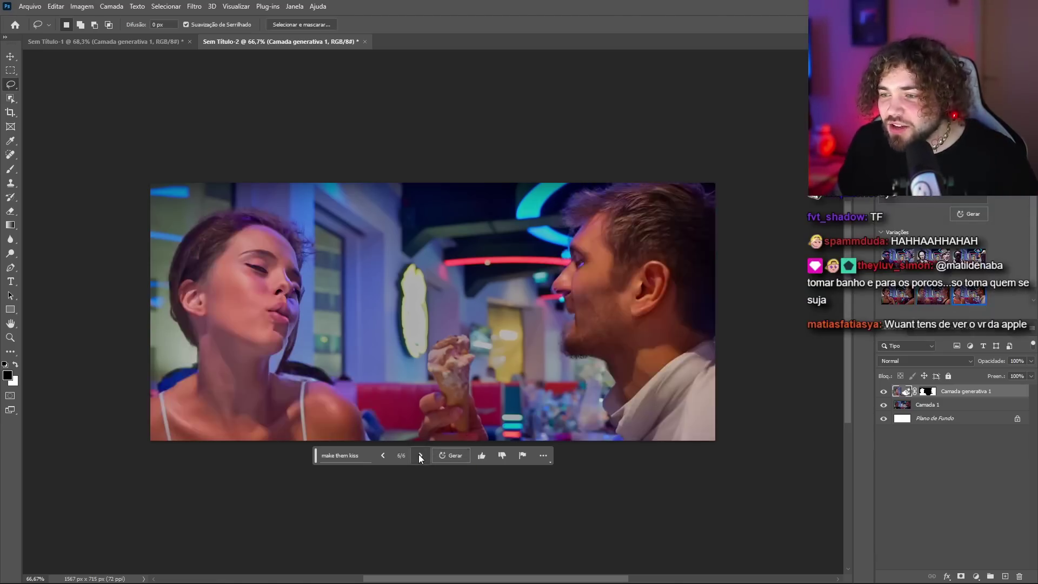
left_click(421, 456)
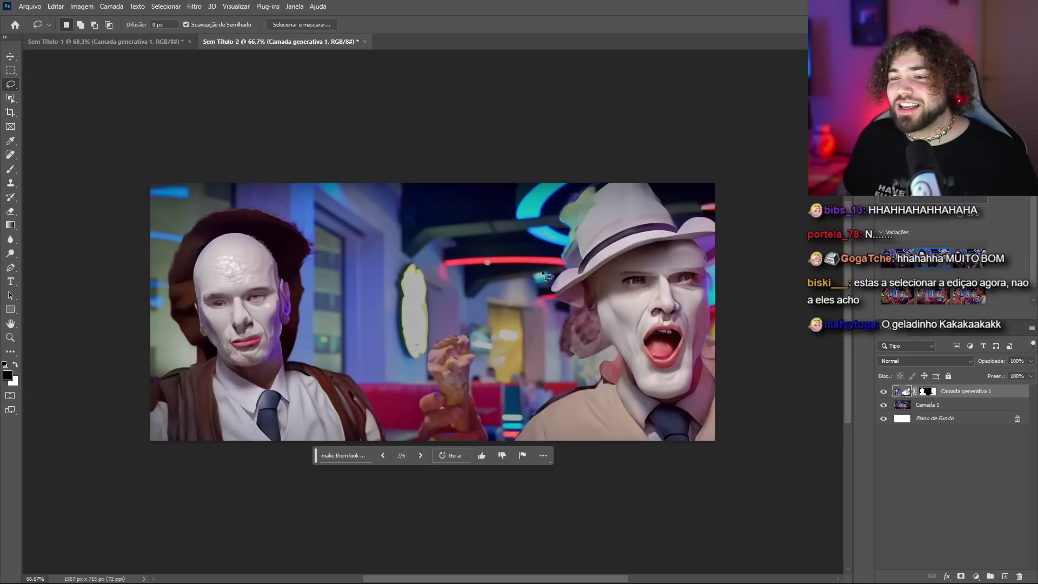
key("ctrl+z")
- Generate with the prompt 'give them a cowboy hat' and browse the results
type("give them a co")
type("wboy")
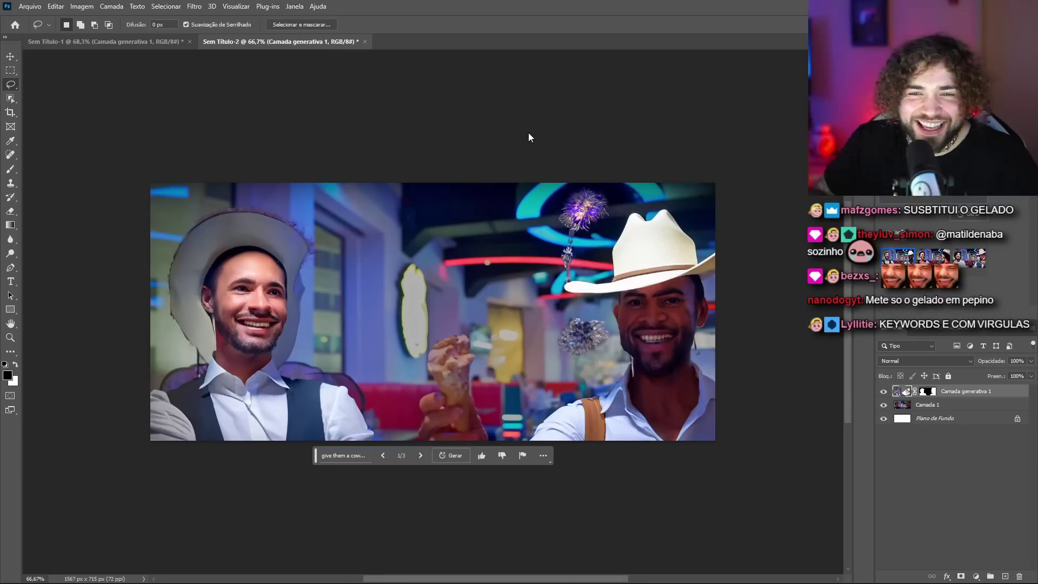
scroll(701, 322, "up", 5)
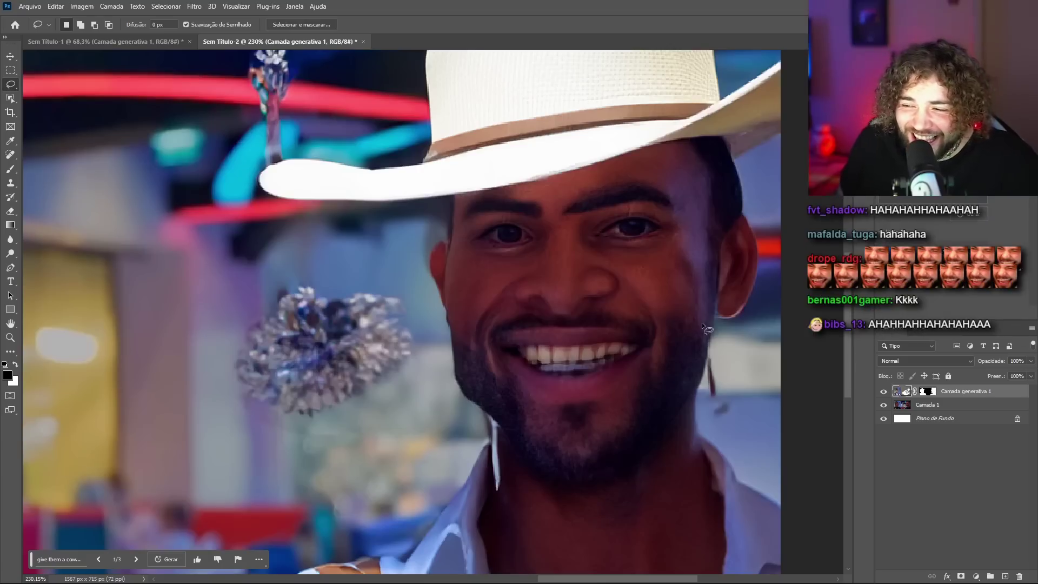
key("ctrl+minus")
key("ctrl+minus")
key("ctrl+minus")
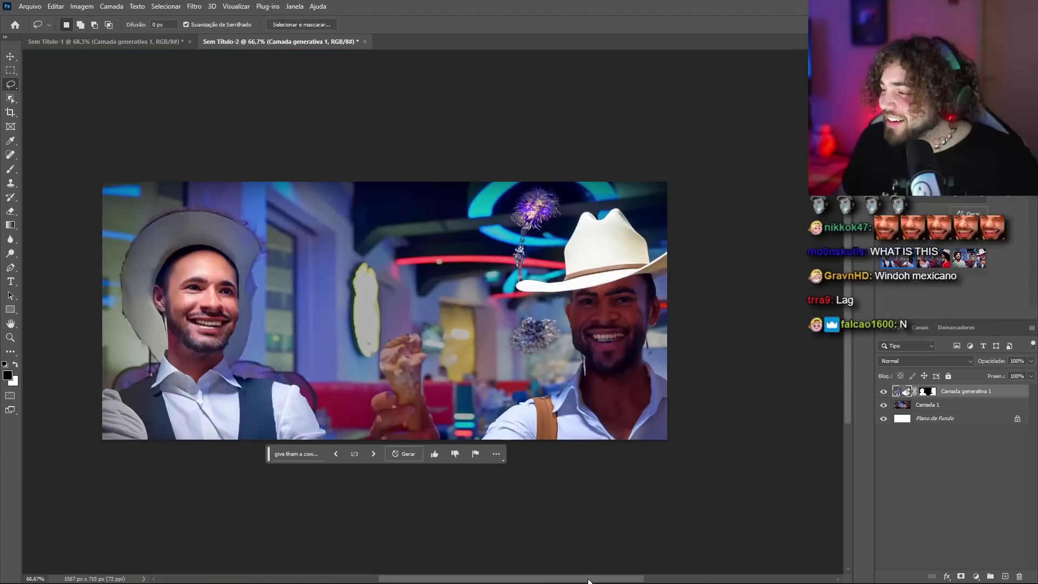
left_click_drag(588, 578, 563, 580)
scroll(440, 354, "up", 1)
left_click(456, 461)
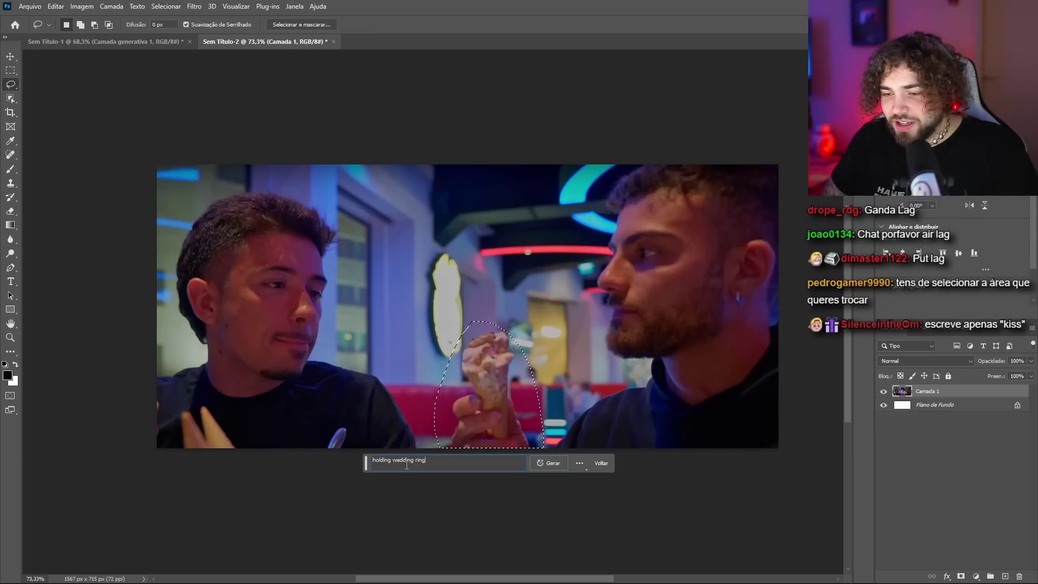
- Generate a wedding ring in the hand and settle on the first ring variation
left_click(549, 463)
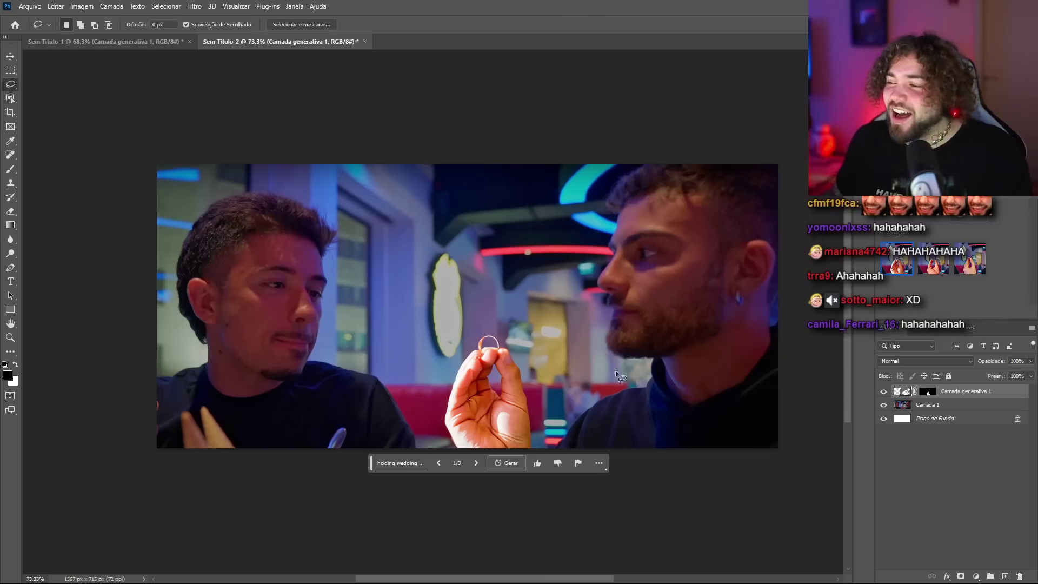
left_click(976, 263)
left_click(915, 264)
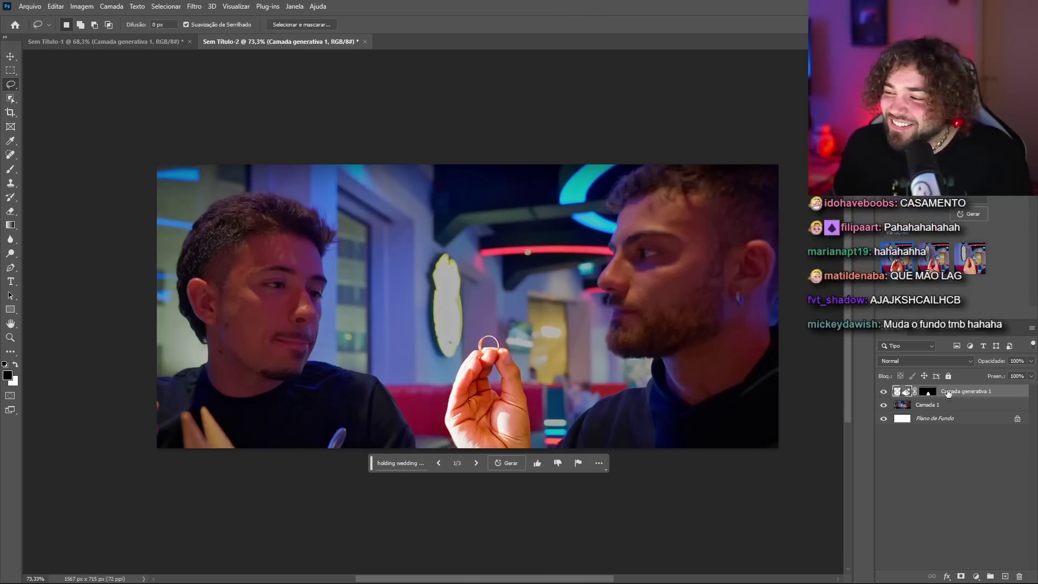
- Regenerate with the prompt 'pregnancy test' and keep variation 2 of 6
left_click(399, 463)
type("pregnancy t")
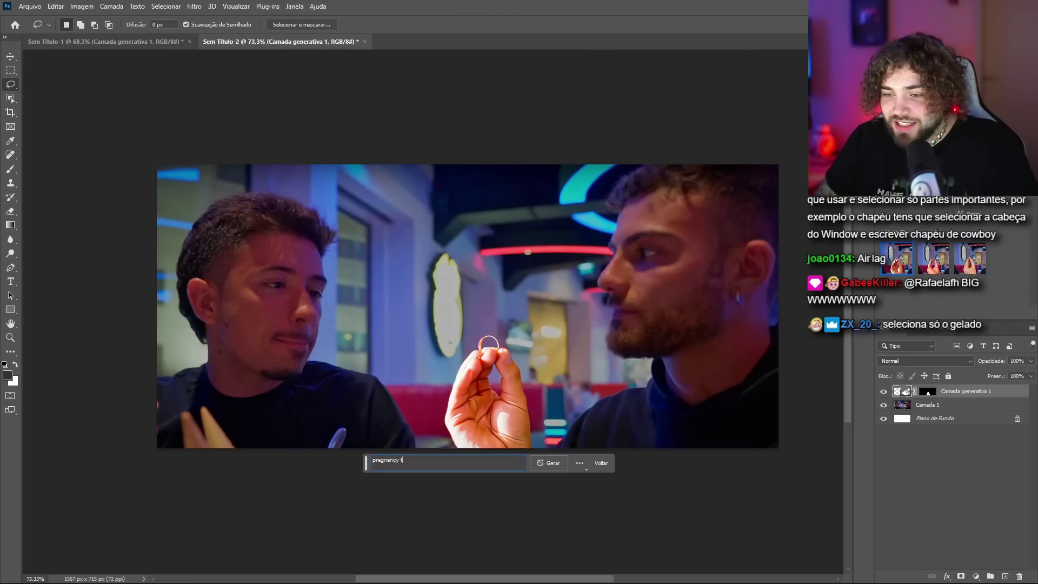
key("Return")
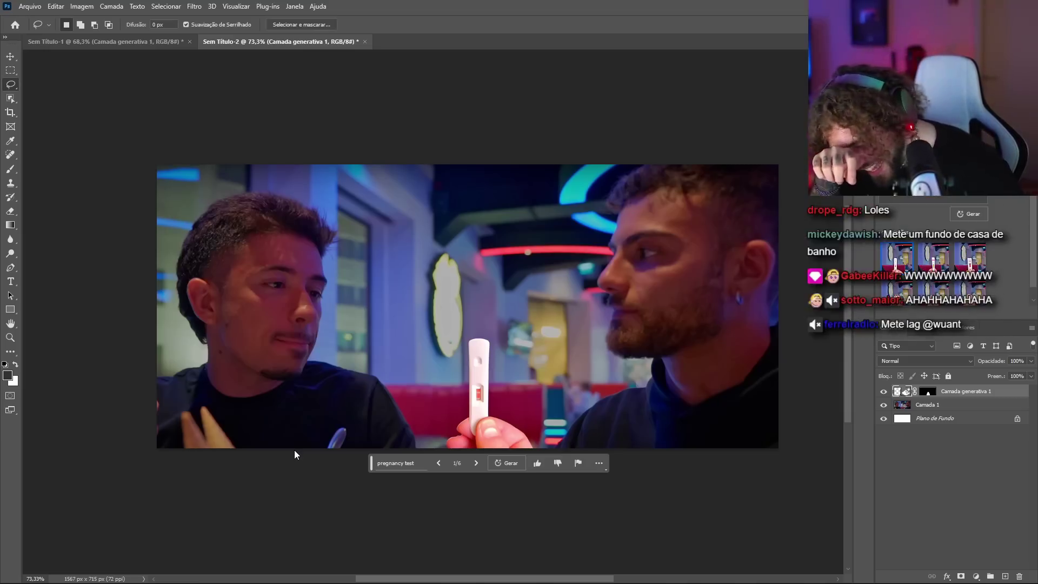
scroll(678, 365, "up", 1)
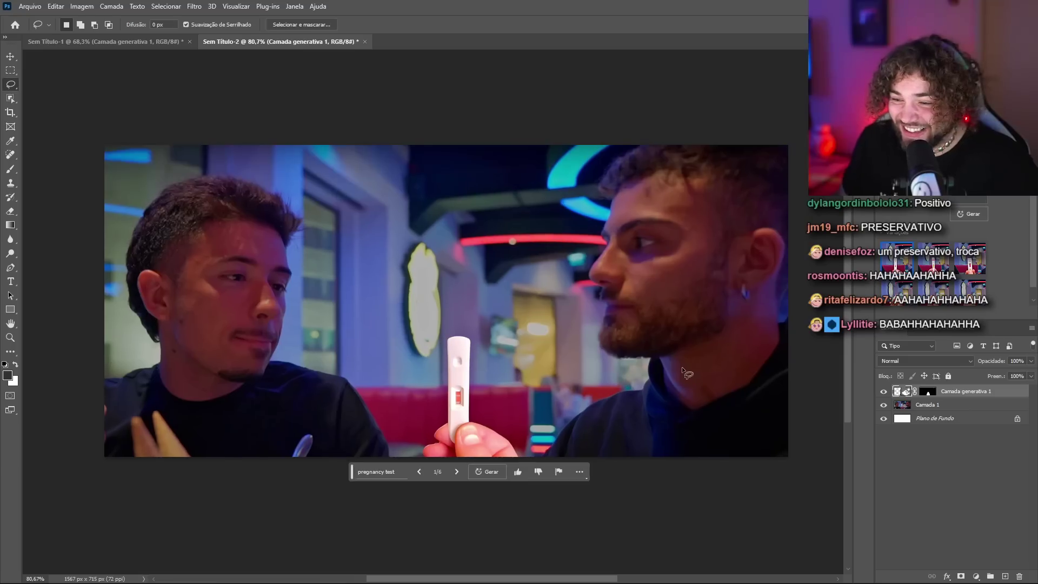
scroll(682, 367, "up", 1)
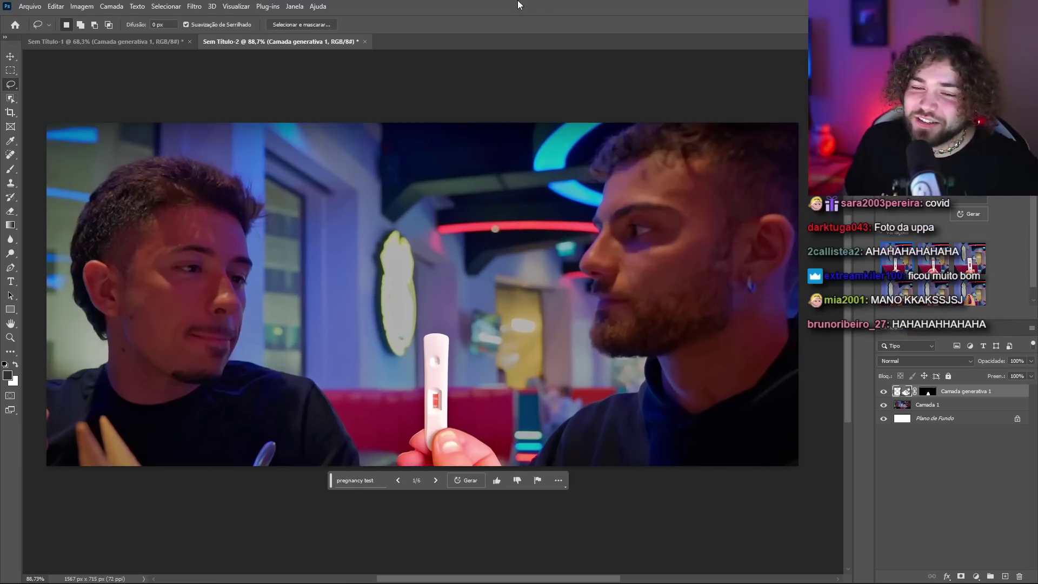
left_click(435, 480)
scroll(602, 317, "down", 1)
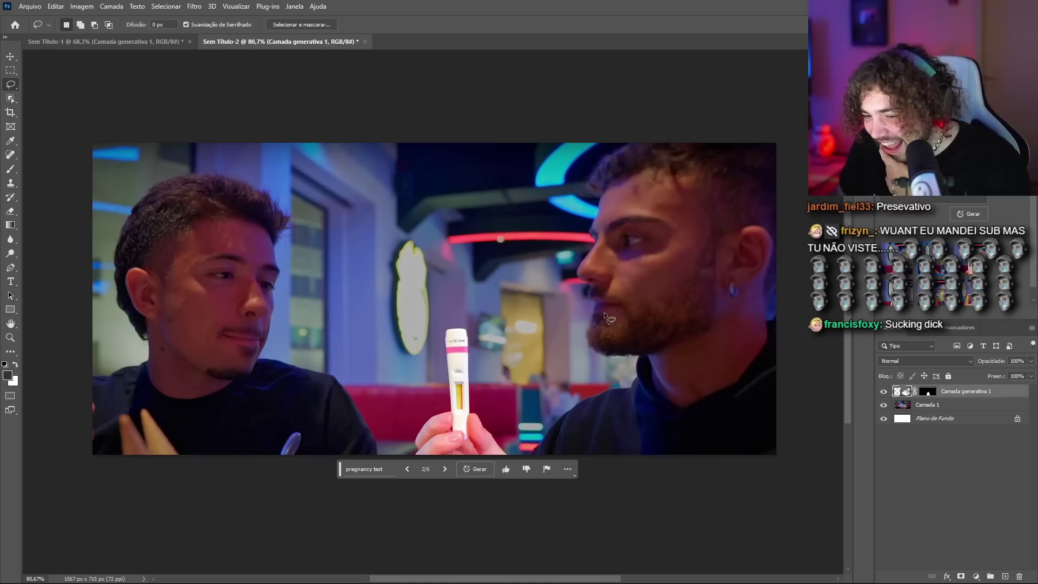
left_click(381, 469)
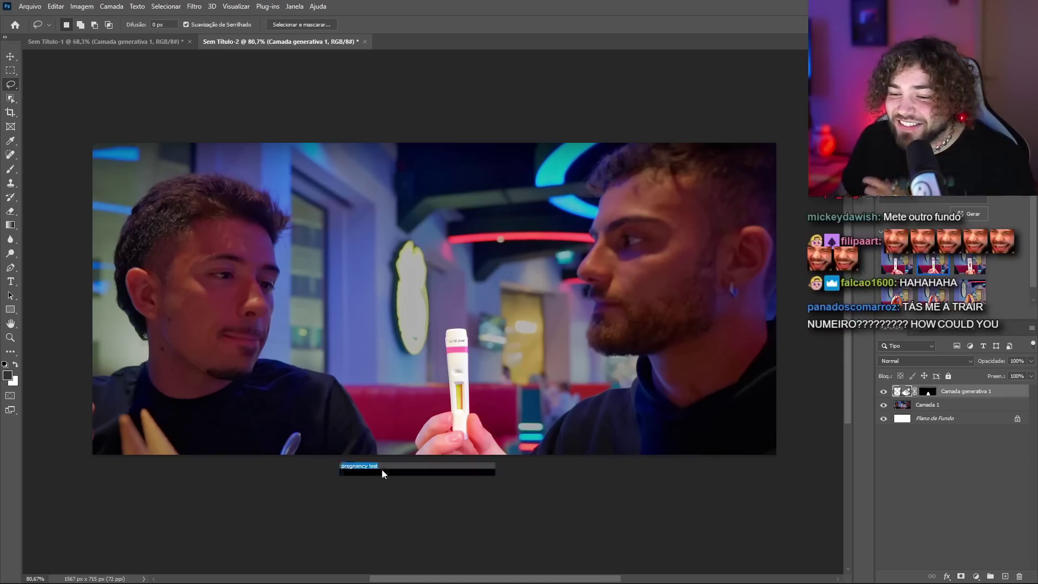
- Try 'condom', 'suppository' and 'codfish' fills, then undo back to the ice cream cone
type("condom")
key("Return")
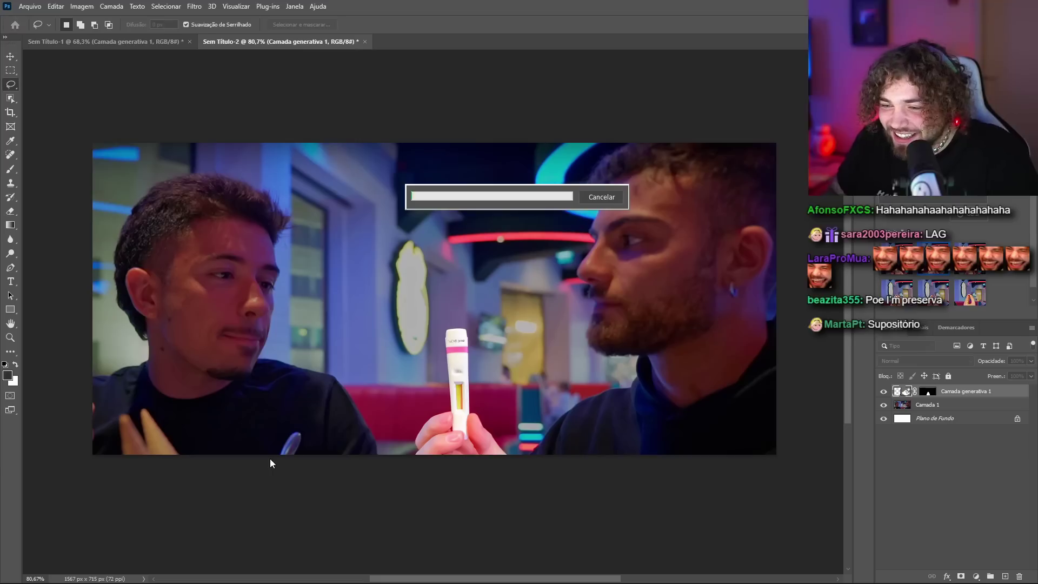
left_click(387, 473)
type("suppo")
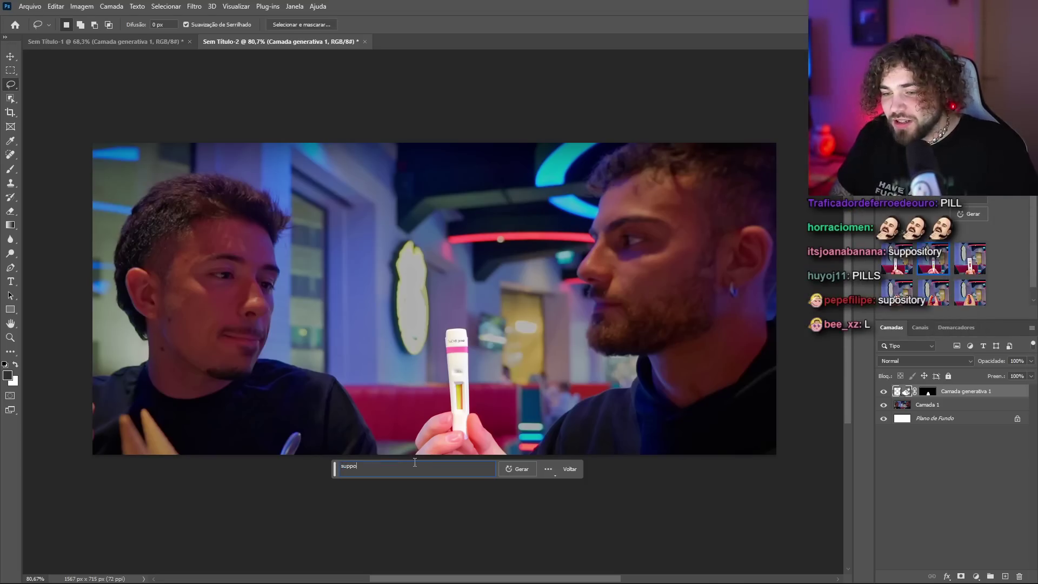
key("Return")
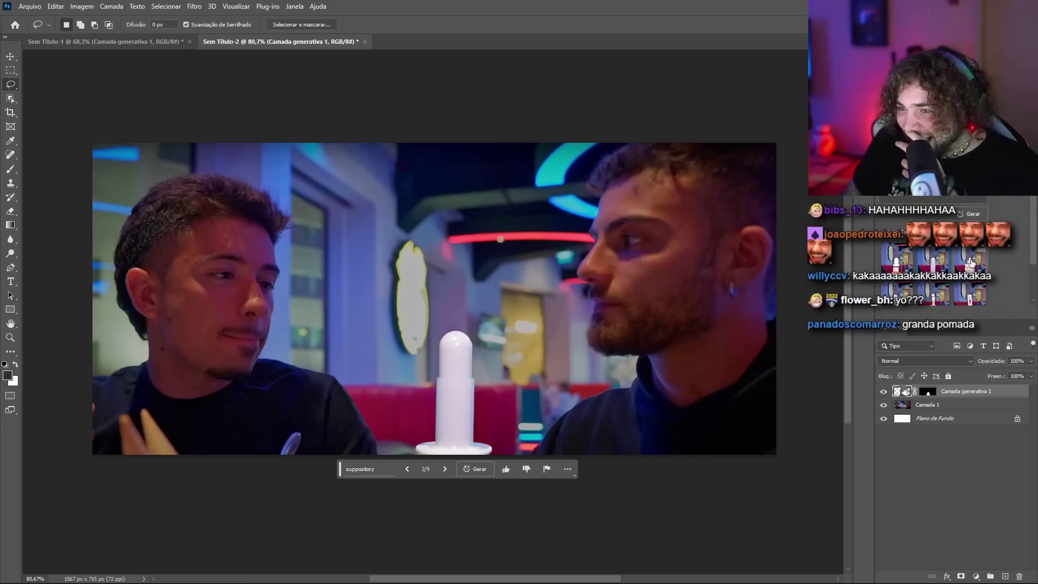
left_click(970, 263)
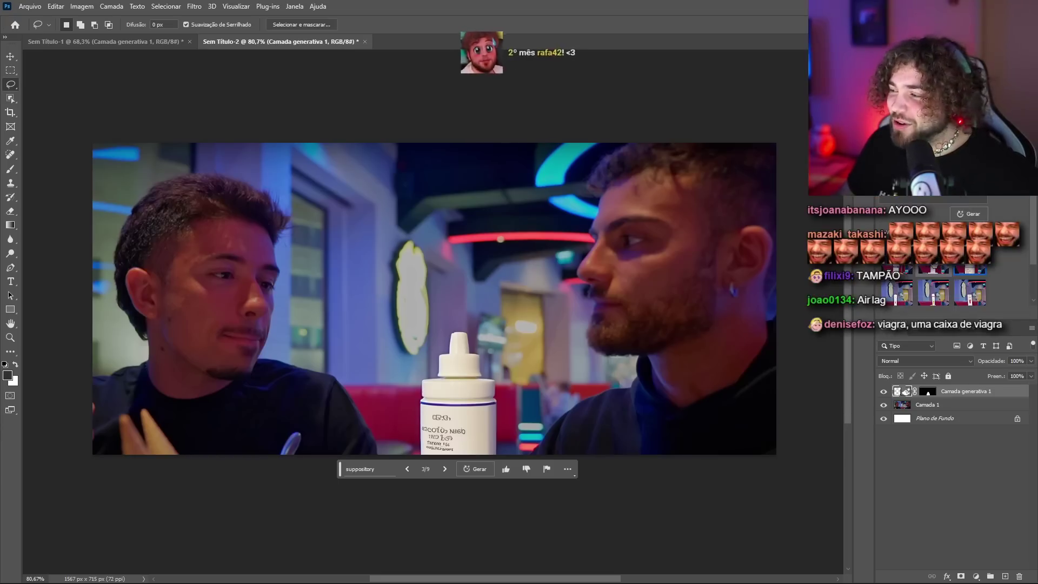
left_click(933, 263)
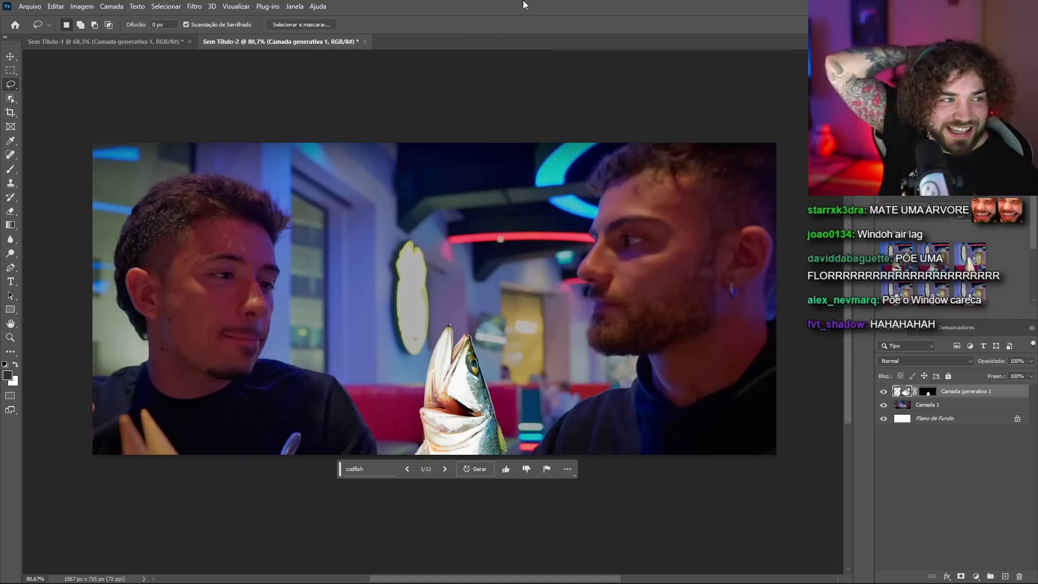
left_click(390, 467)
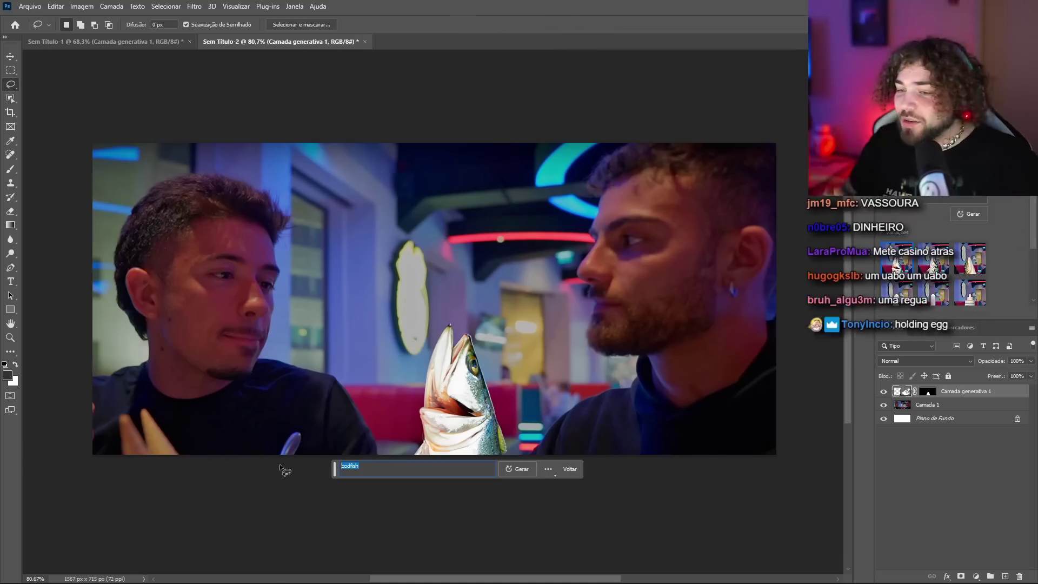
key("ctrl+z")
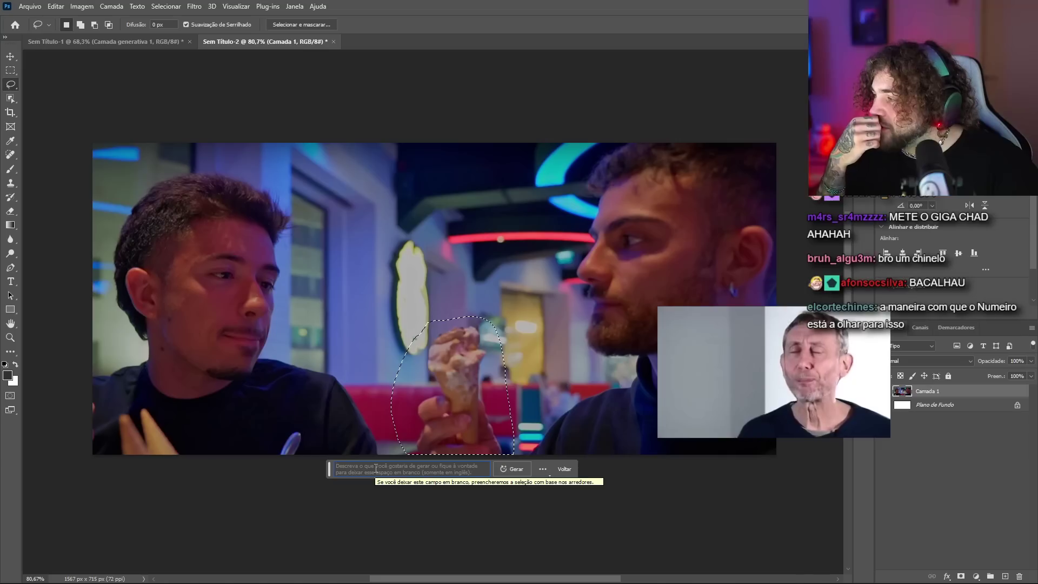
- Review Adobe's AI guidelines and beta apps page, then enlarge the canvas to 1700 × 1000 px
left_click(496, 524)
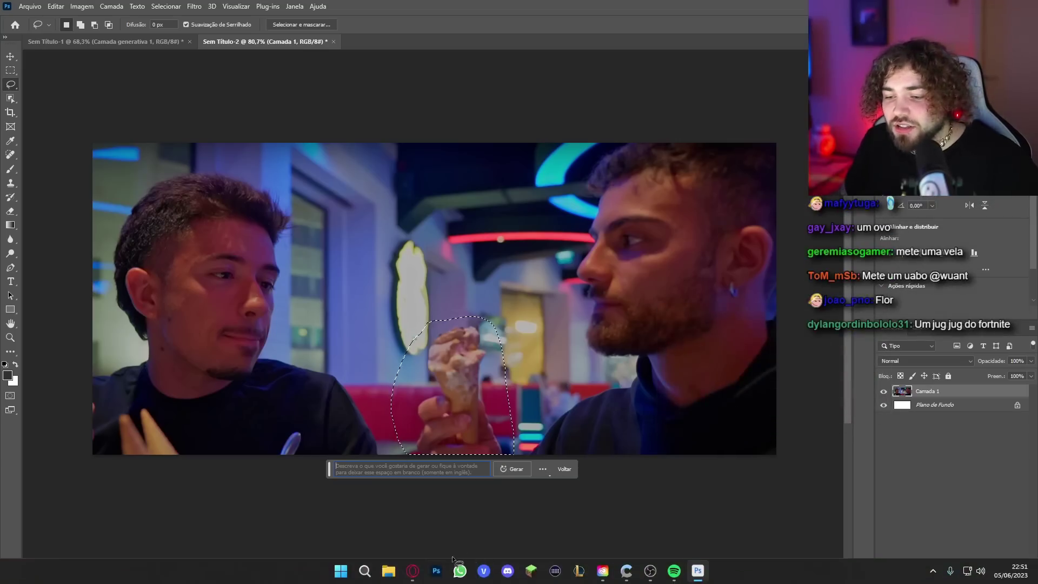
key("ctrl+Tab")
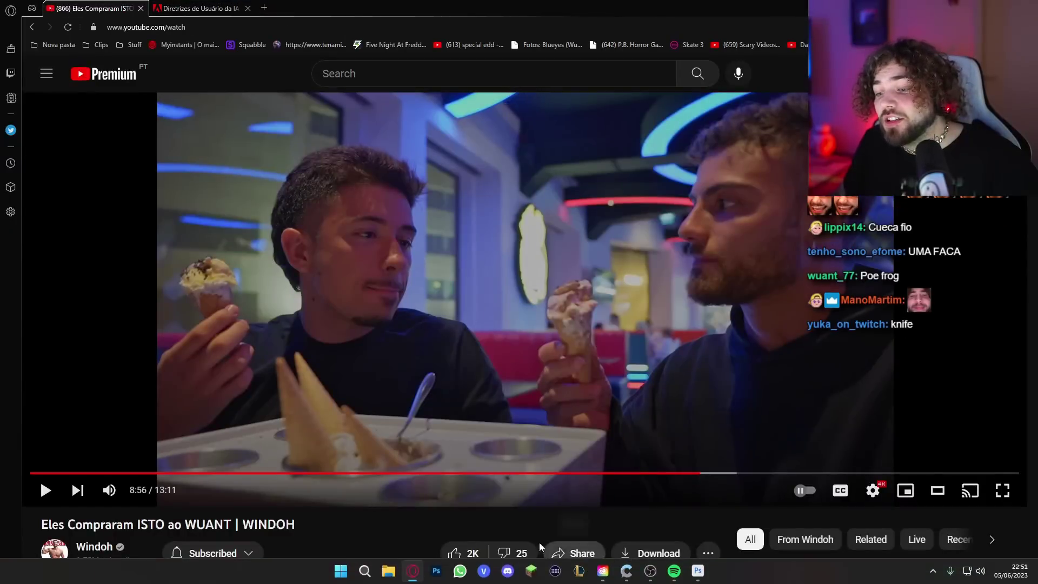
left_click(602, 571)
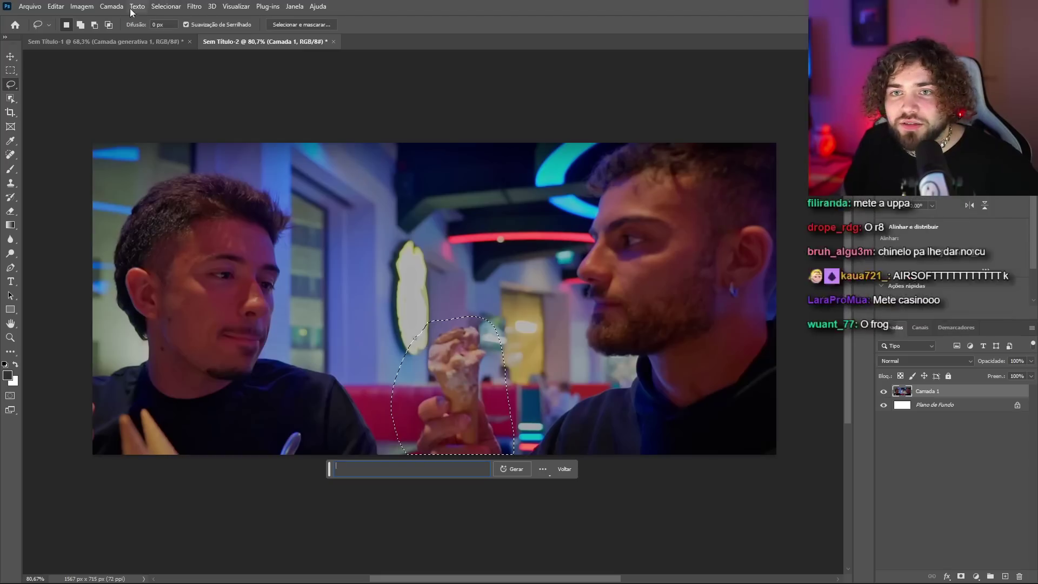
left_click(81, 6)
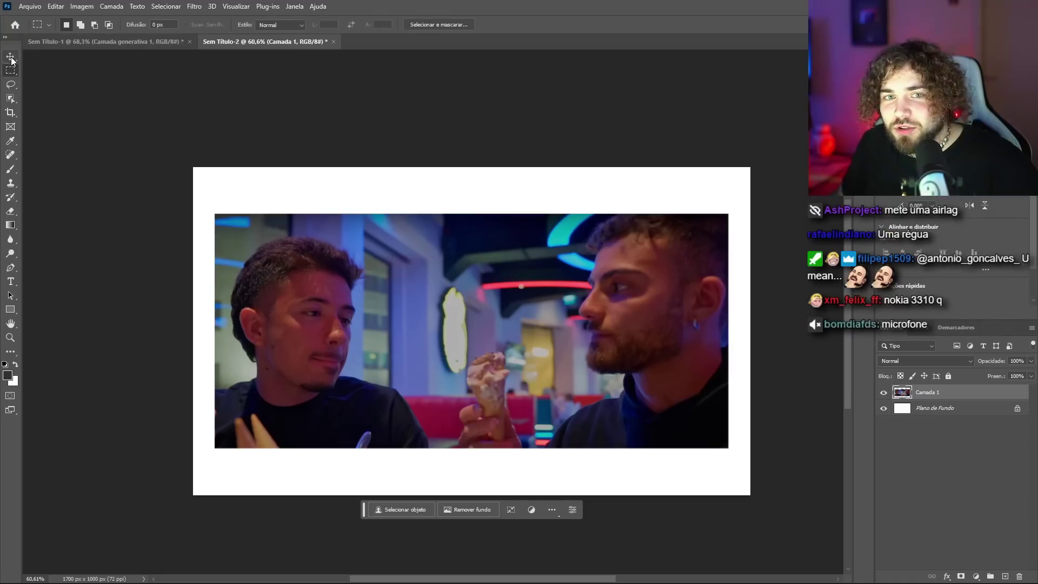
- Move the photo layer up to the top edge of the enlarged canvas
left_click(10, 56)
left_click_drag(614, 344, 614, 296)
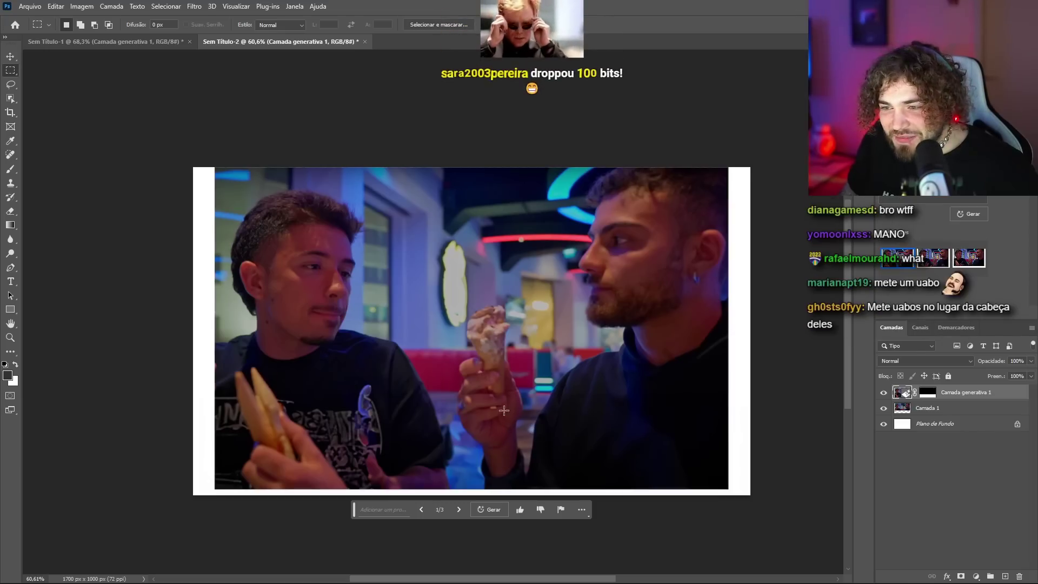
key("v")
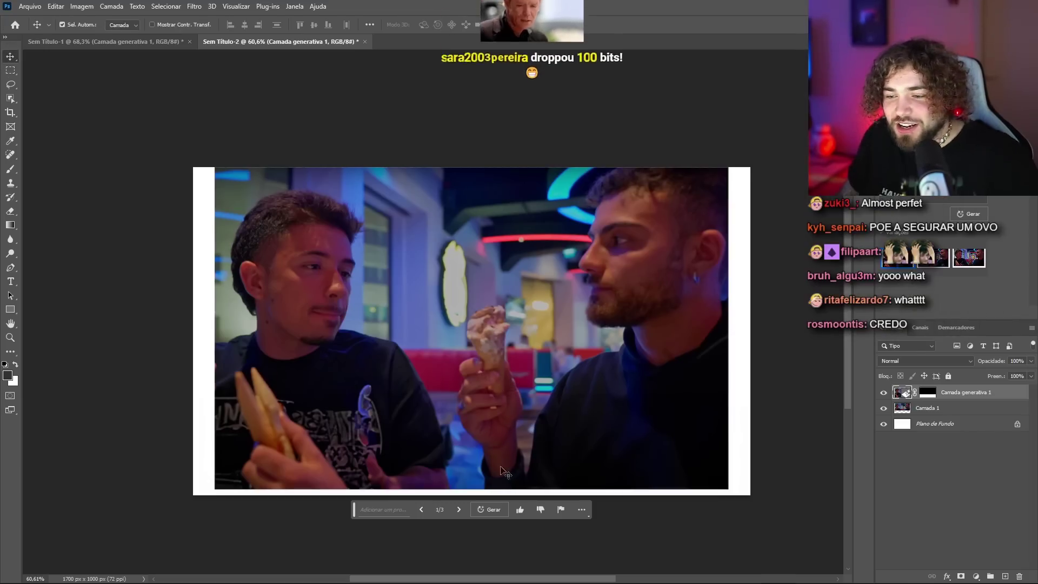
- Lasso the ice cream cone and generate 'holding sausage' in its place
key("l")
left_click_drag(450, 319, 451, 423)
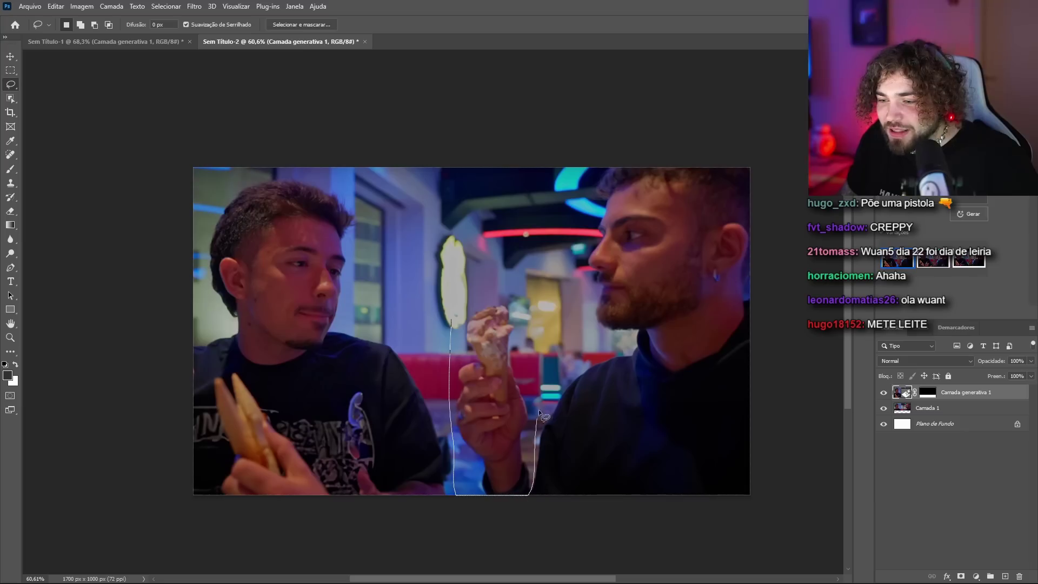
left_click_drag(538, 419, 467, 310)
left_click(401, 508)
type("holding")
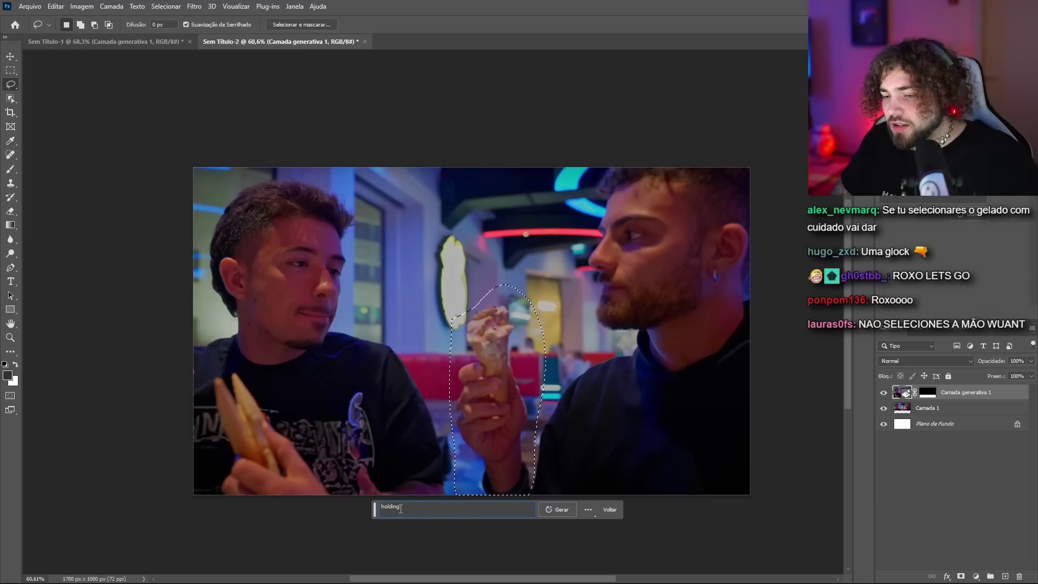
type(" sausage")
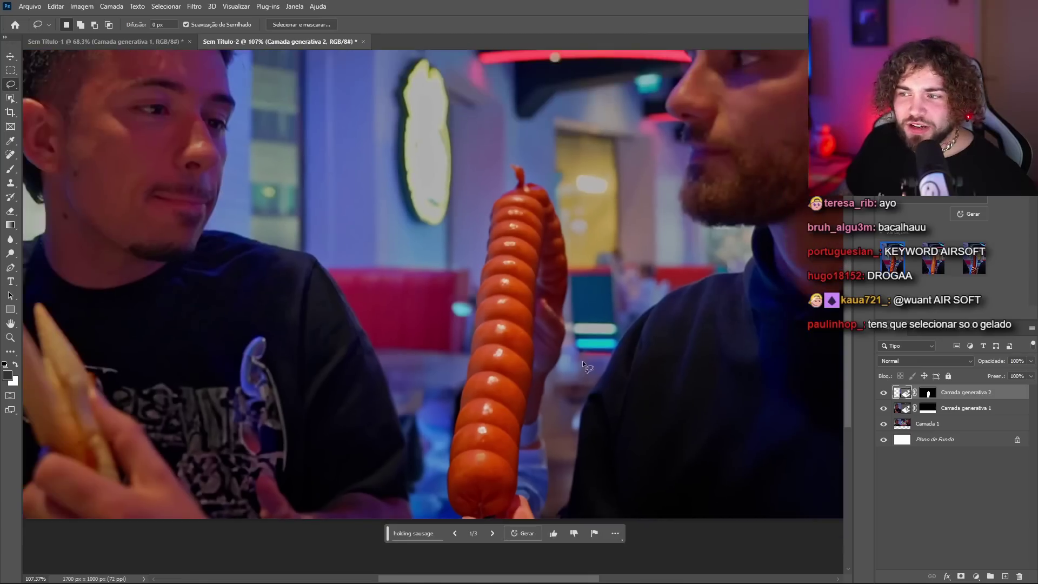
scroll(582, 363, "down", 3)
scroll(485, 353, "down", 2)
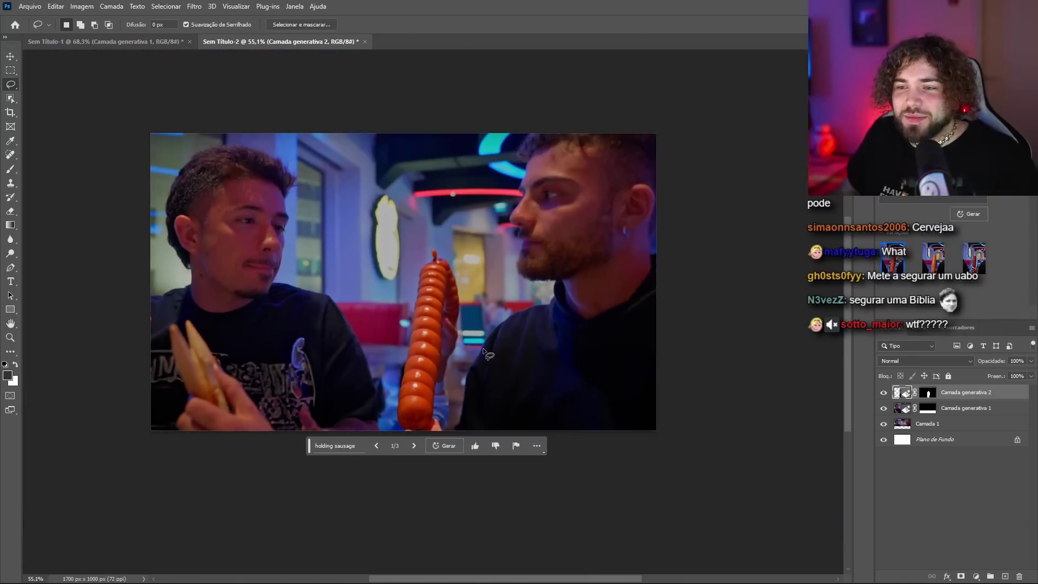
- Load twitch.tv in a new browser tab and capture a frame of the cooking stream
mouse_move(519, 581)
left_click(424, 570)
left_click(263, 8)
type("twitch.tv/")
key("Return")
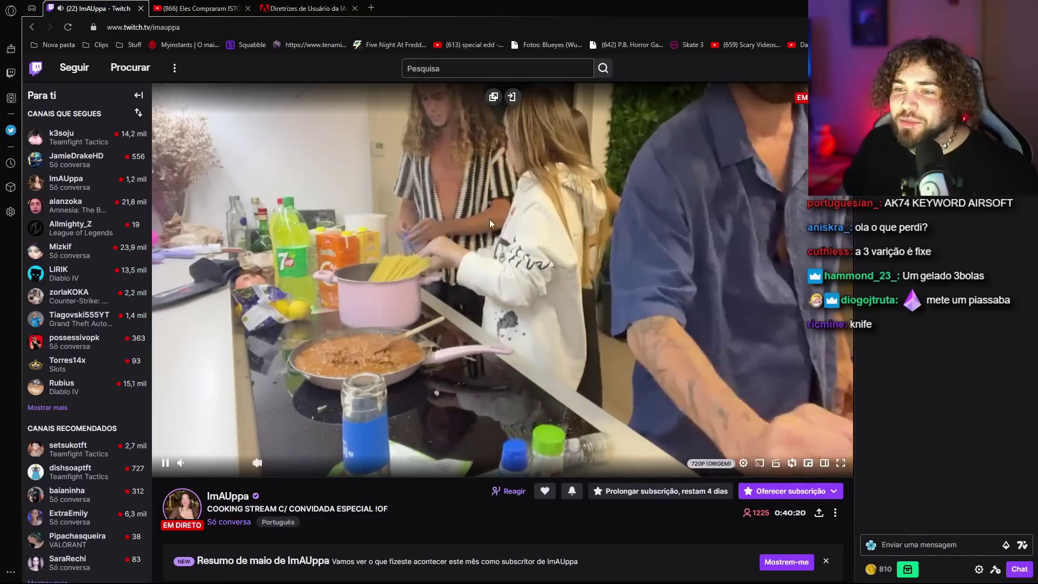
key("Print")
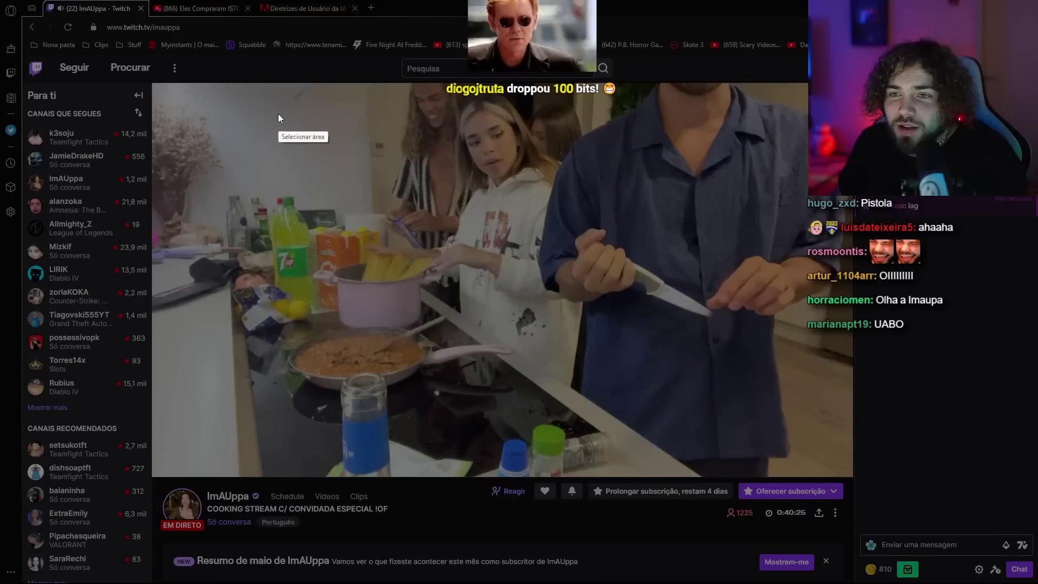
left_click_drag(248, 83, 563, 258)
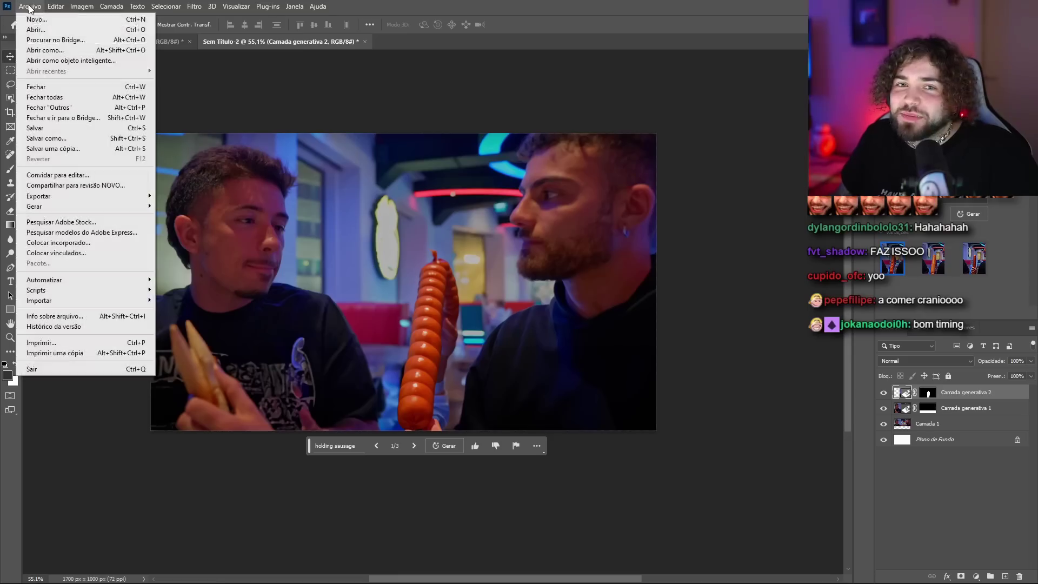
- Create a new document, paste the captured stream frame, and clear a trial rectangle selection
key("Return")
key("ctrl+v")
key("m")
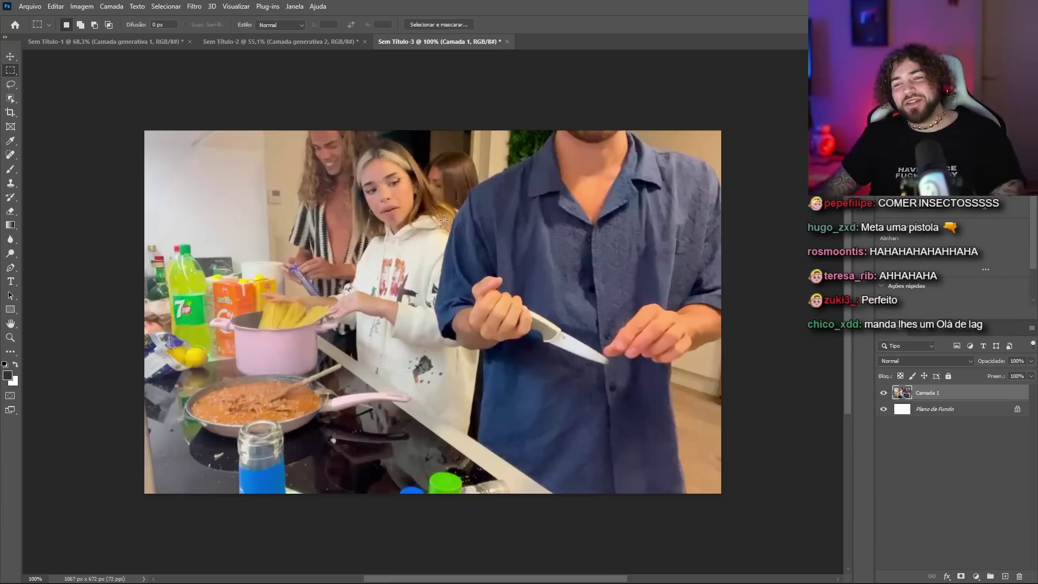
left_click_drag(497, 293, 656, 394)
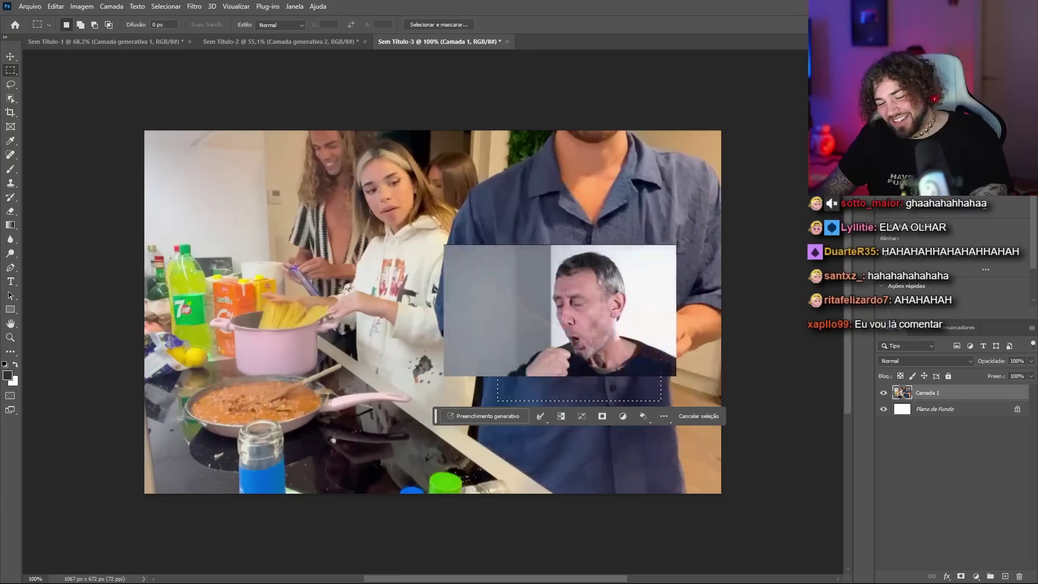
left_click(496, 241)
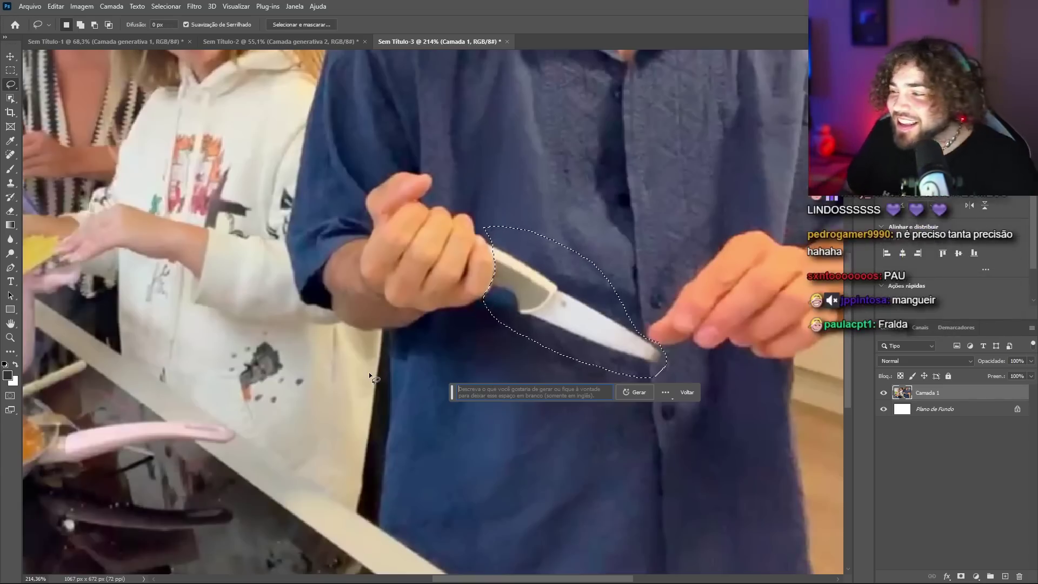
- Replace the knife in the man's hand with a generated hose
type("hose")
key("Return")
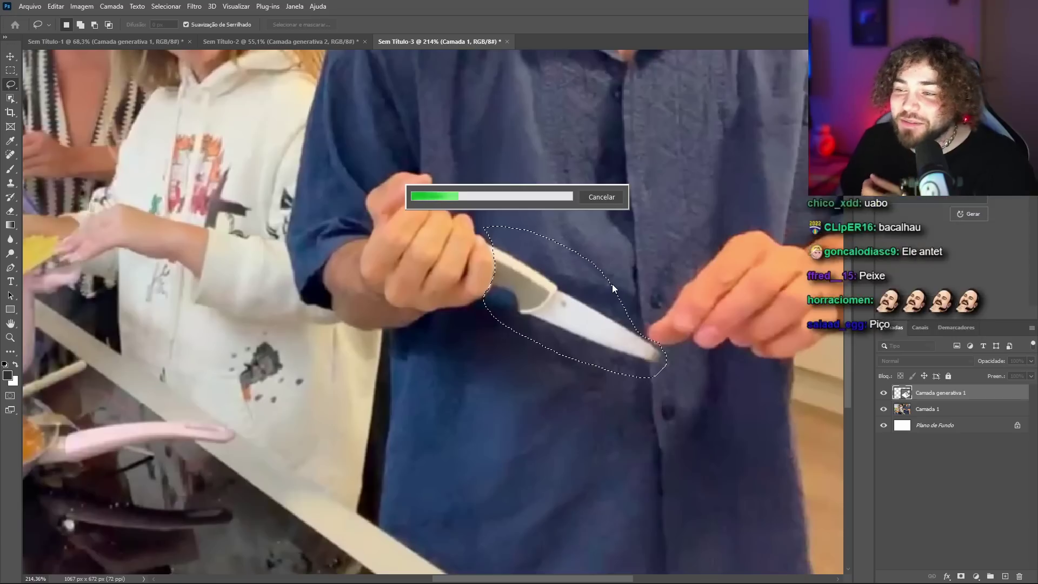
scroll(625, 297, "down", 2)
scroll(662, 298, "down", 3)
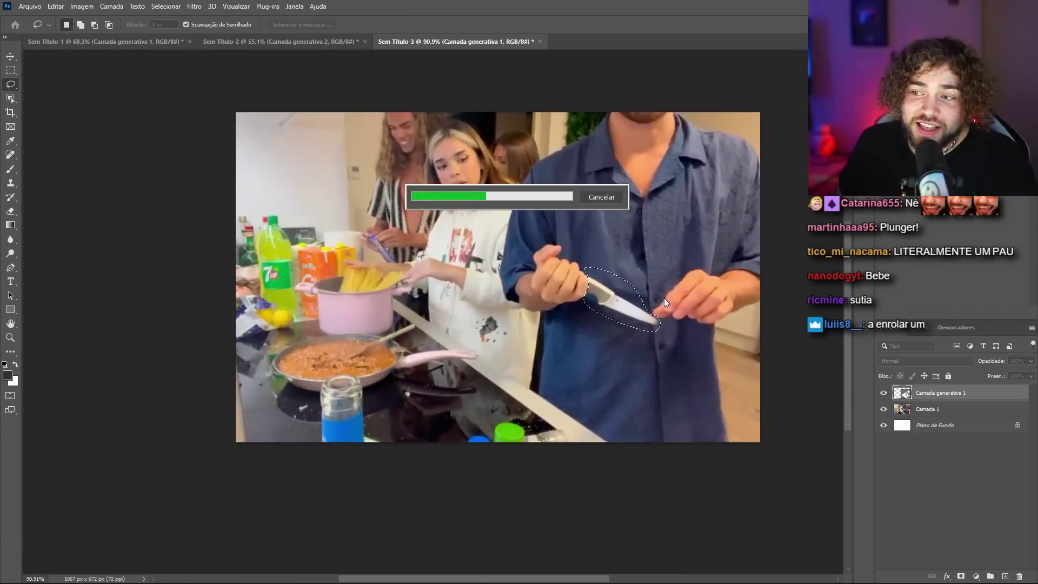
key("ctrl+1")
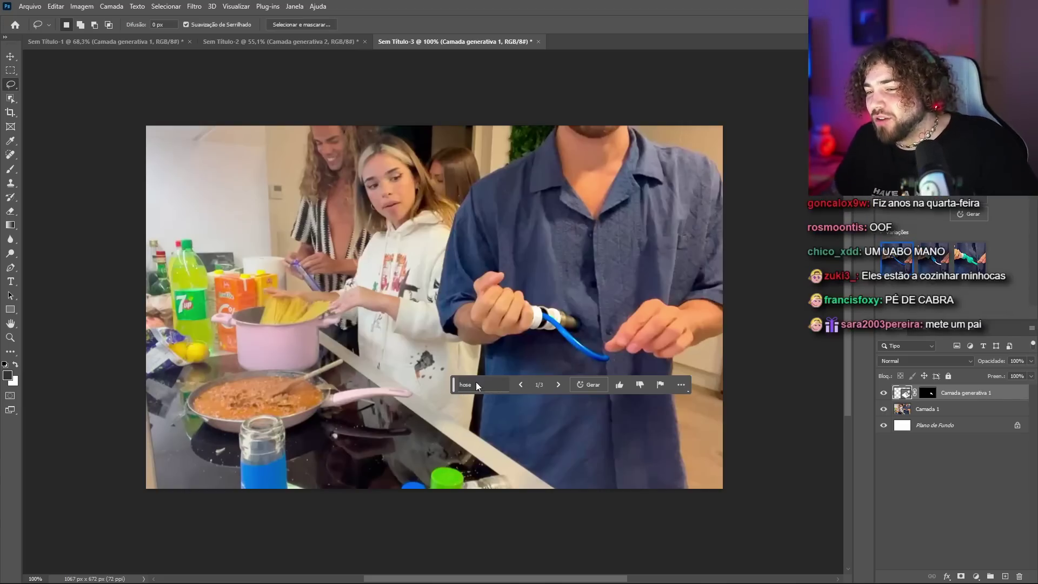
- Regenerate the hand object as a baby and outline the frying pan's contents
key("Return")
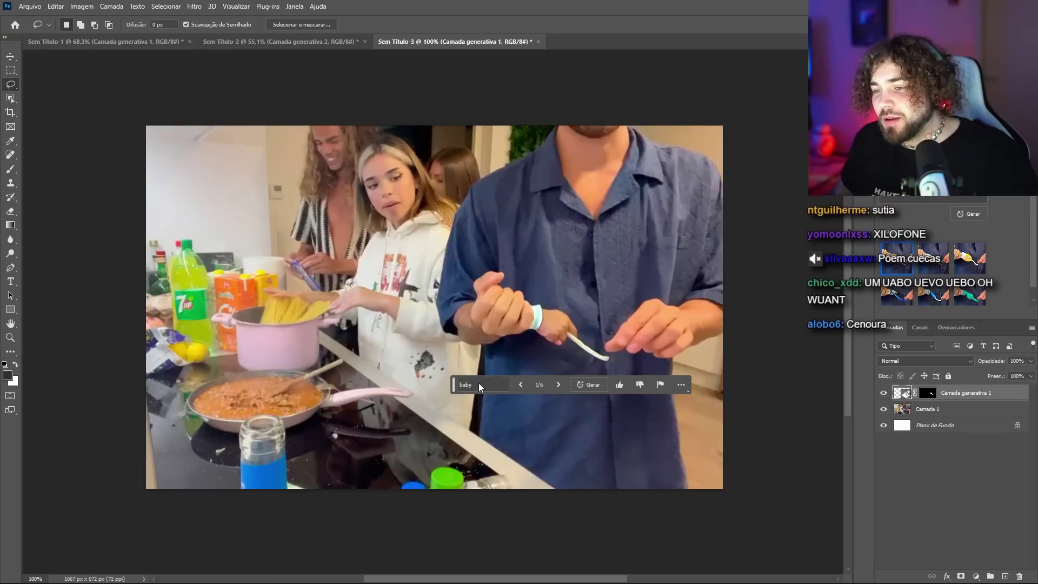
left_click(477, 385)
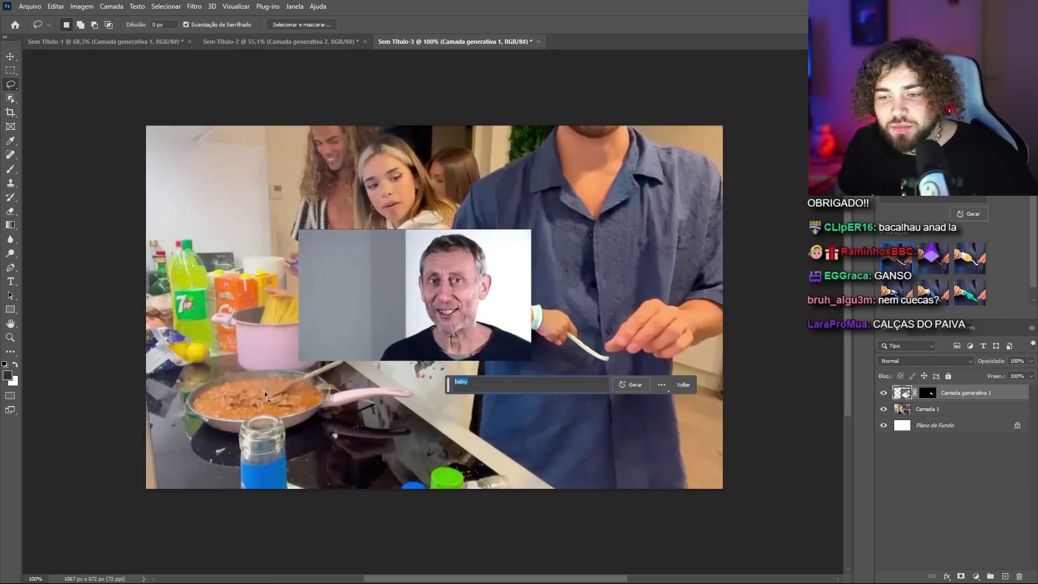
mouse_move(251, 376)
left_mouse_down()
mouse_move(214, 421)
mouse_move(253, 375)
left_mouse_up()
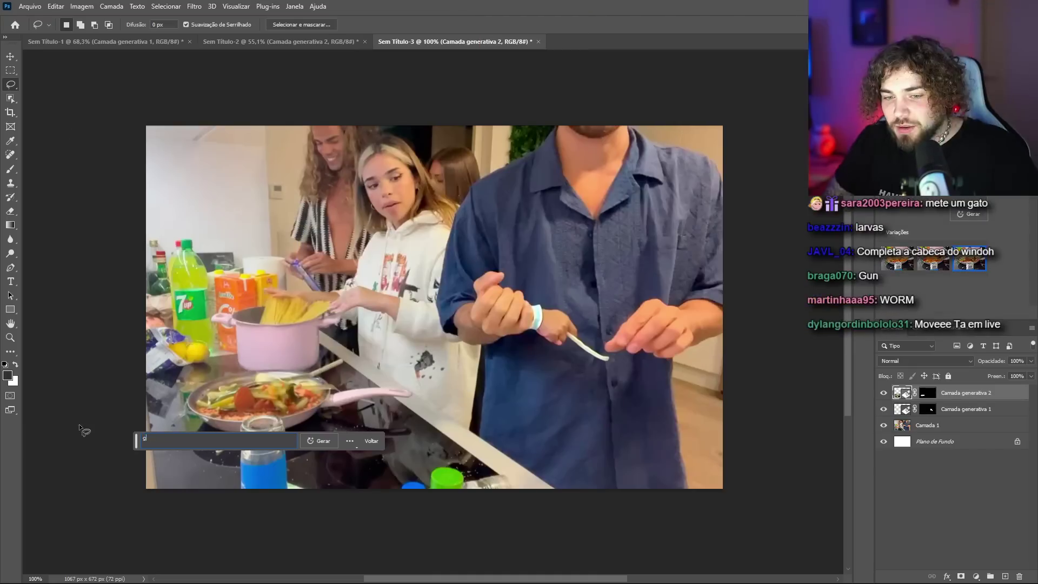
- Generate 'garbage' in the pan, keep variation 2 of 6, and reselect Camada generativa 1
left_click(320, 439)
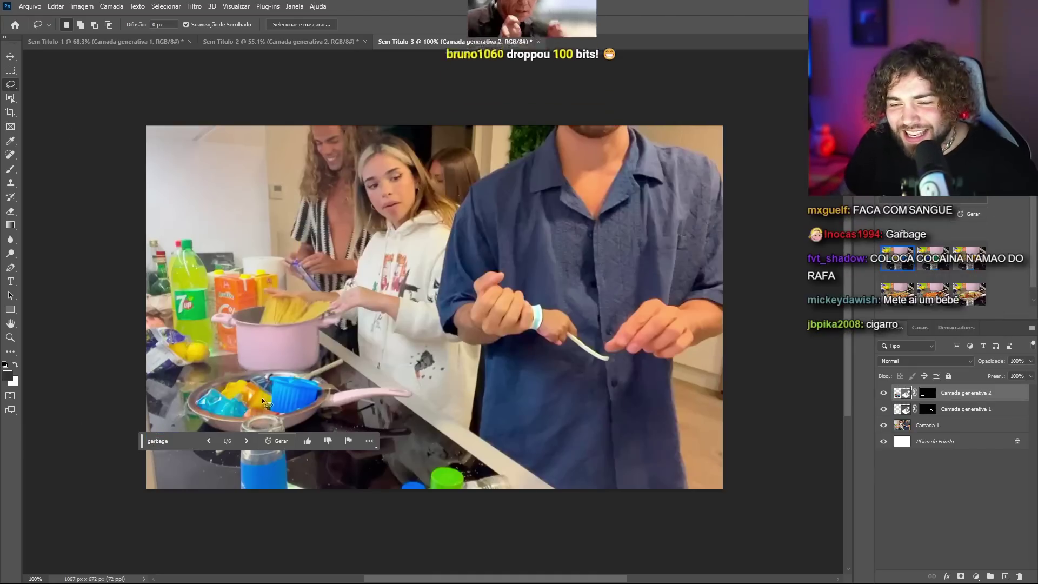
scroll(225, 409, "up", 2)
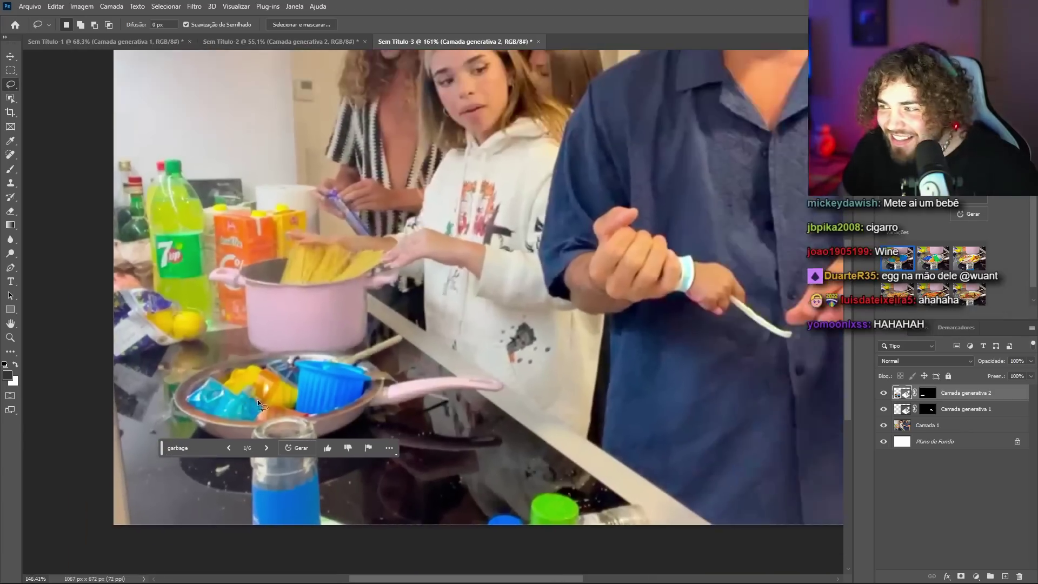
left_click(966, 256)
left_click(932, 258)
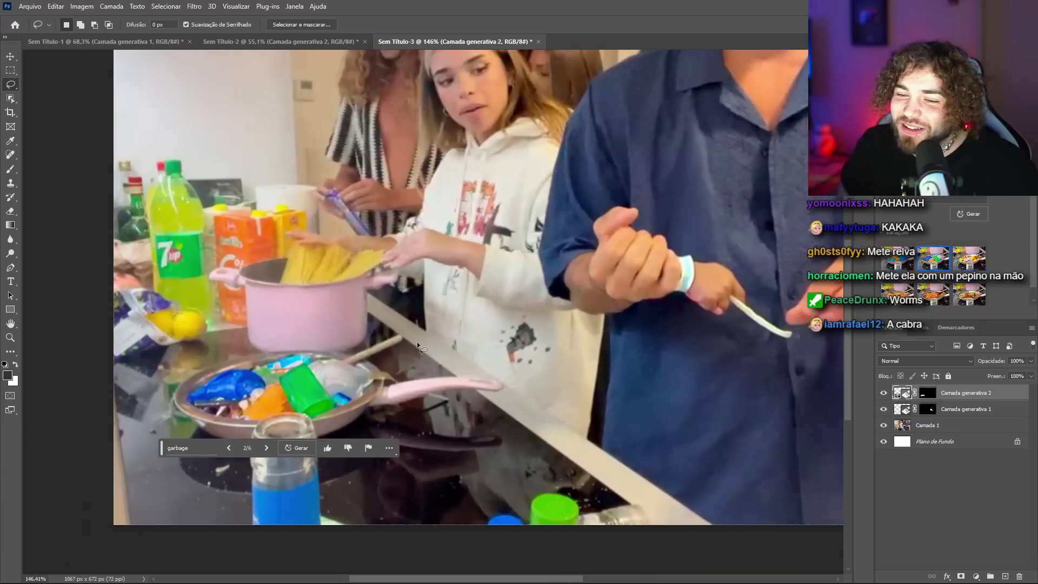
scroll(416, 341, "down", 2)
scroll(428, 326, "down", 1)
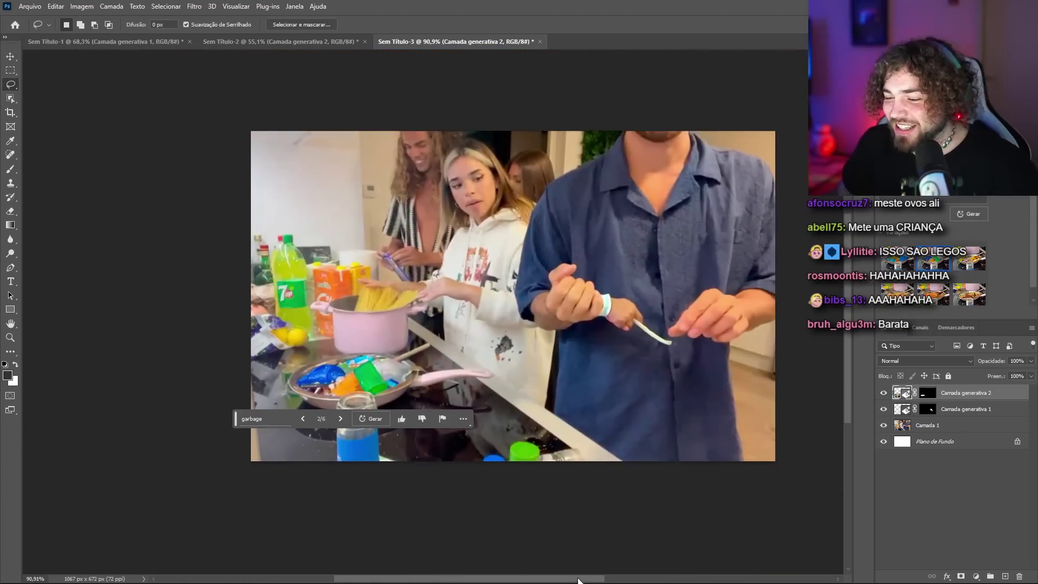
scroll(594, 534, "right", 2)
left_click(966, 409)
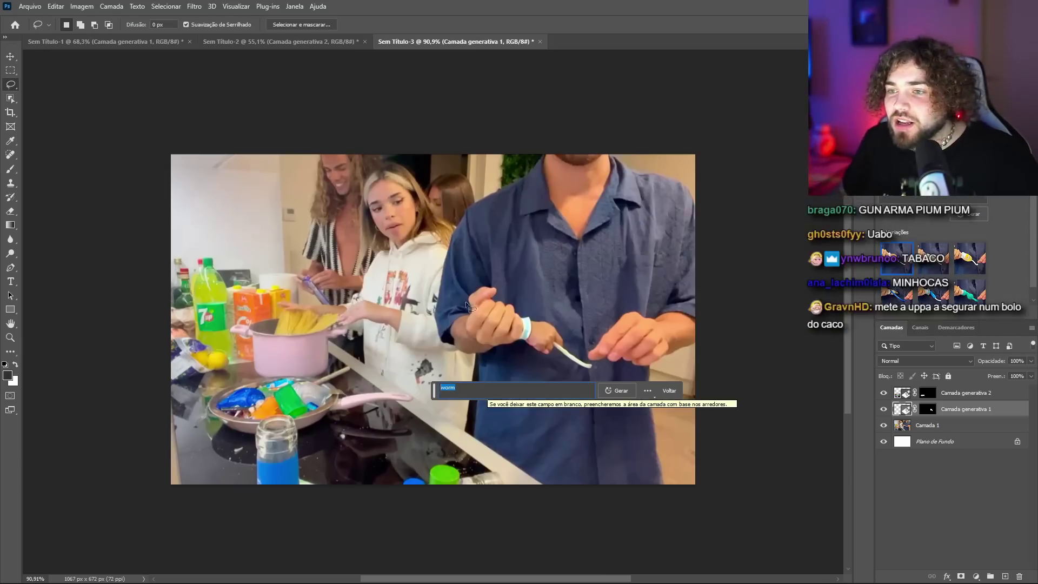
- Generate a plunger in the man's hand (second variation), then regenerate with 'snake'
key("Return")
left_click(926, 261)
left_click(465, 390)
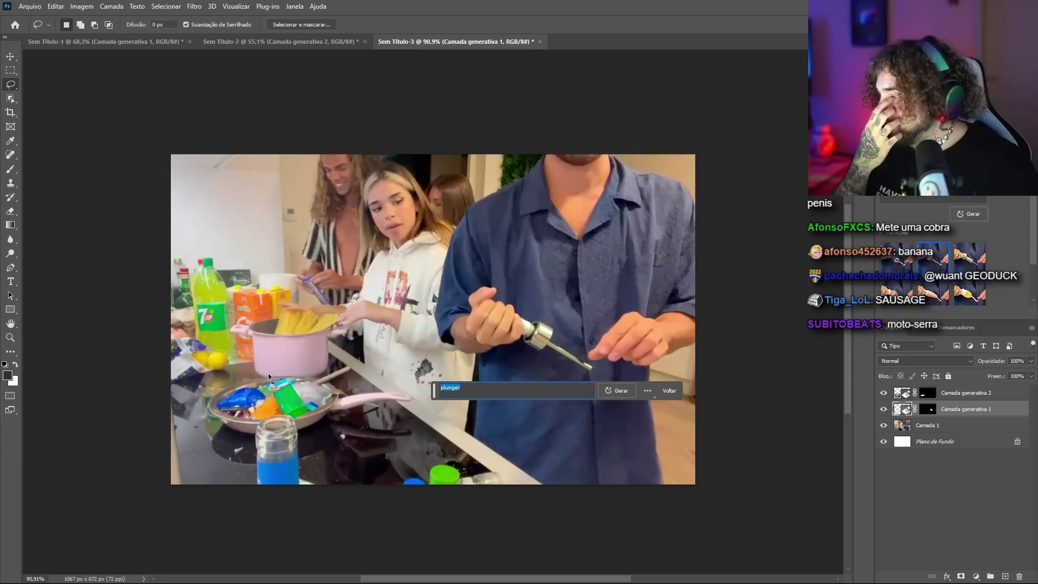
type("snake")
key("Return")
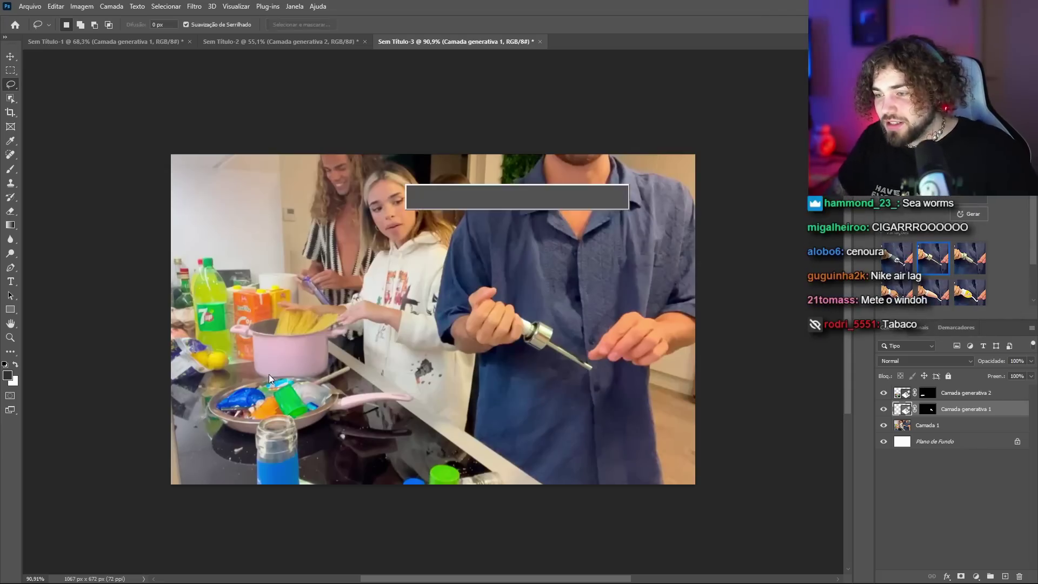
- Change the prompt to 'codfish' and generate a codfish in his hand
left_click(465, 391)
type("codfi")
left_click(616, 390)
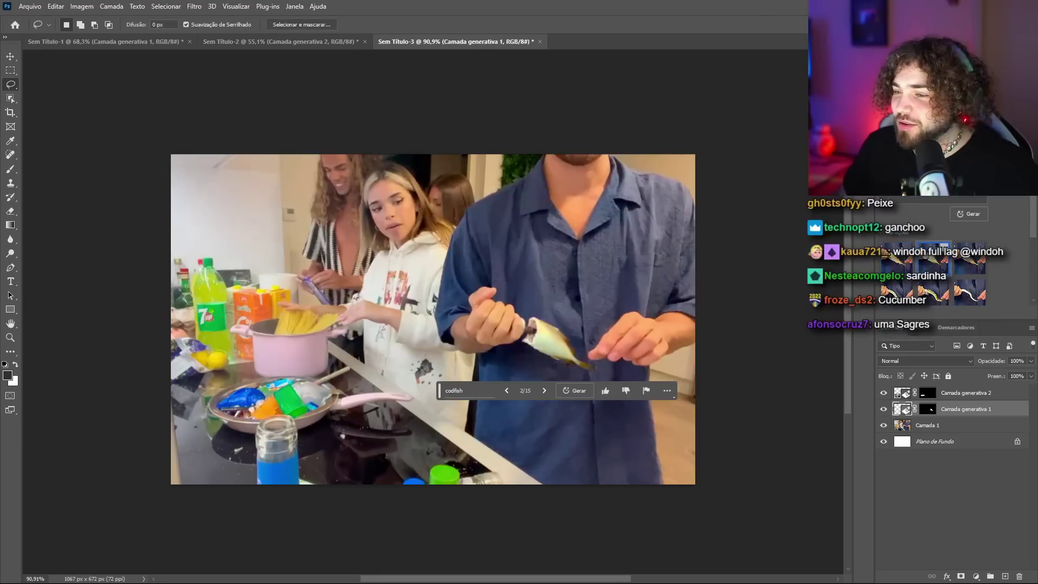
scroll(576, 347, "up", 1)
scroll(576, 347, "up", 3)
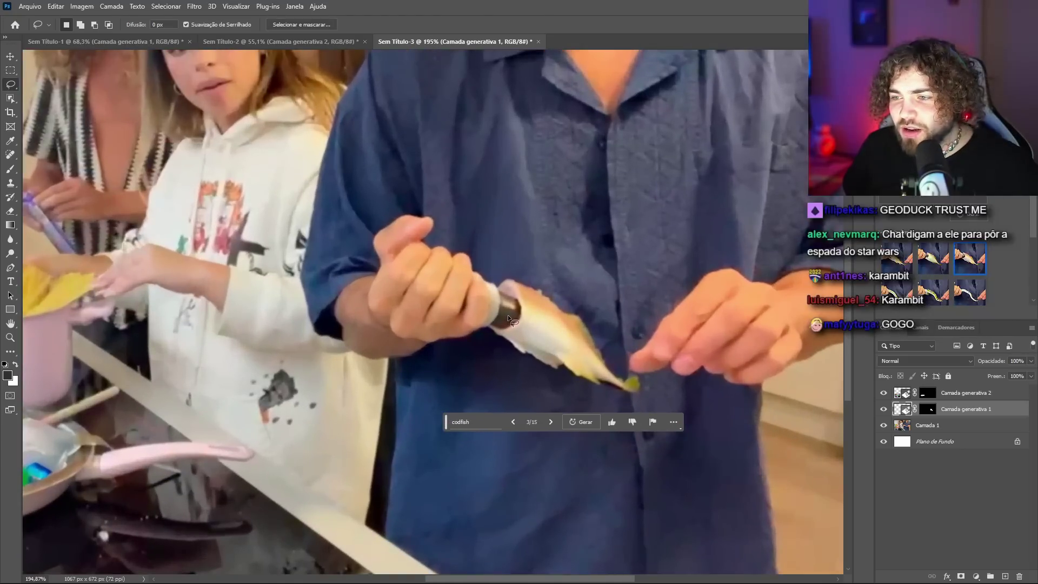
scroll(605, 319, "down", 1)
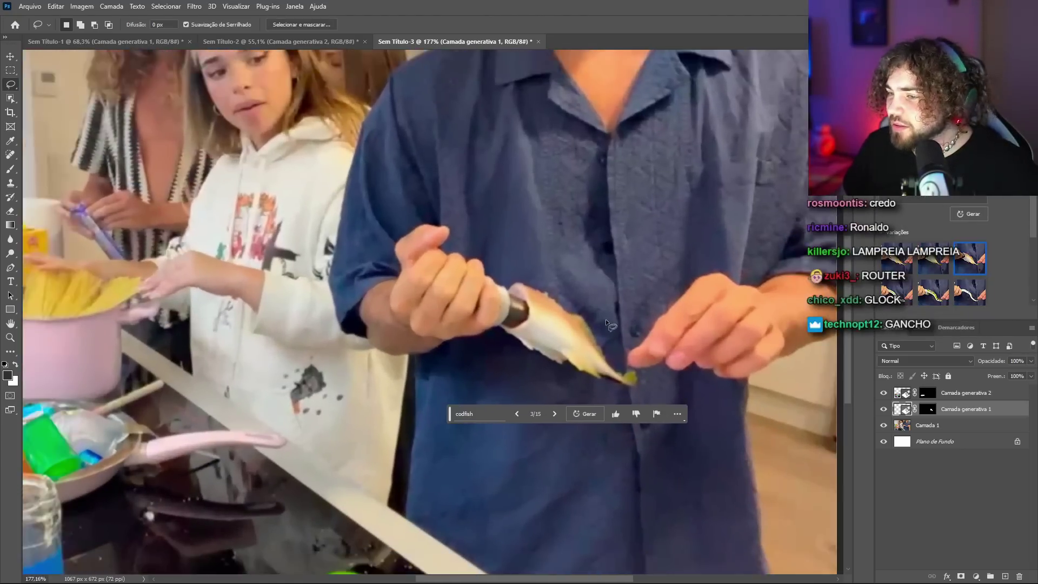
scroll(602, 314, "down", 1)
- Regenerate with 'cigarette' and choose the second, gold-banded cigarette variation
left_click(410, 400)
type("cigare")
key("Return")
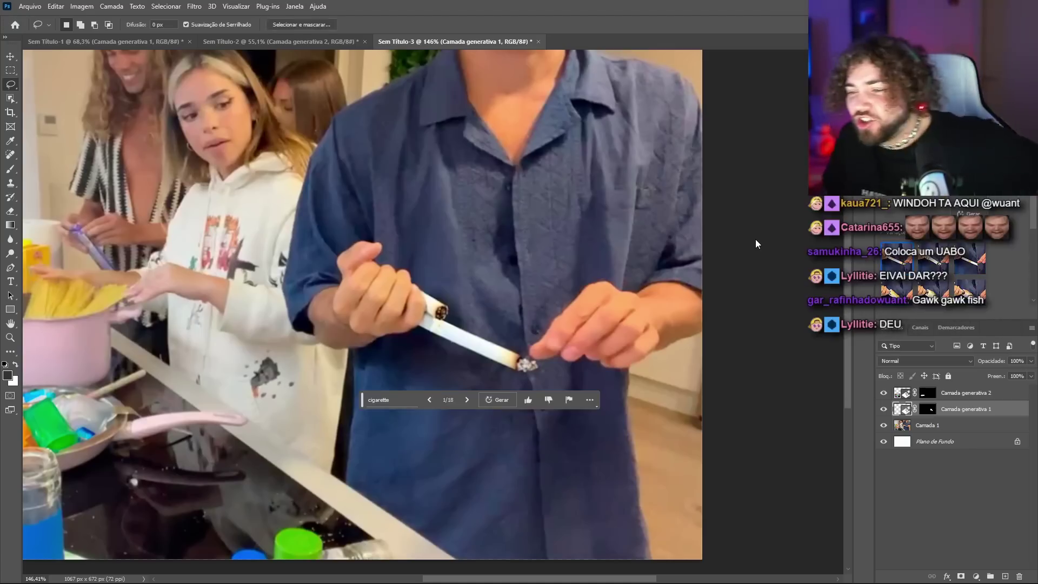
left_click(934, 260)
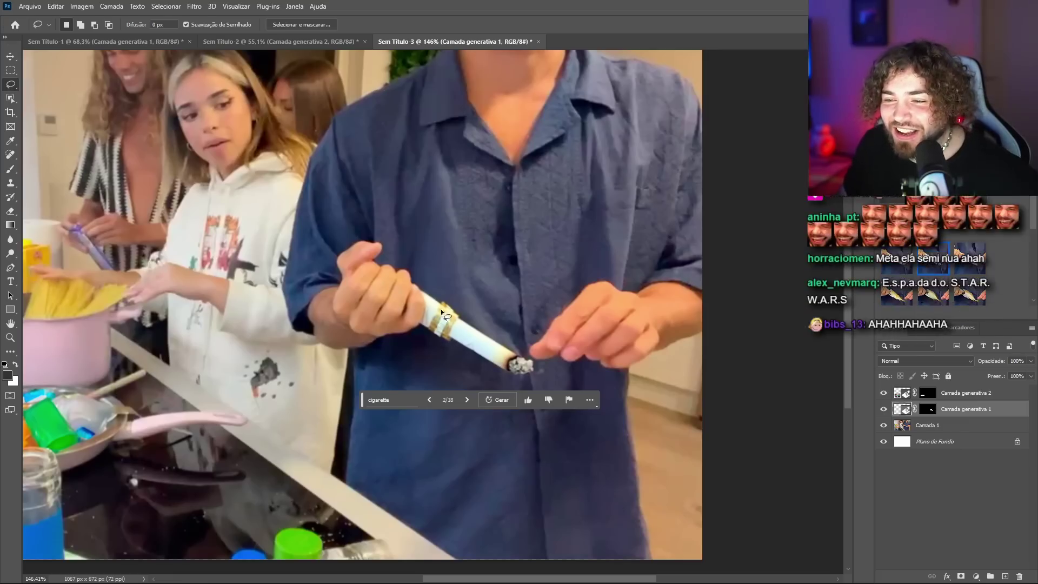
scroll(458, 317, "down", 2)
scroll(458, 317, "down", 1)
scroll(459, 310, "down", 1)
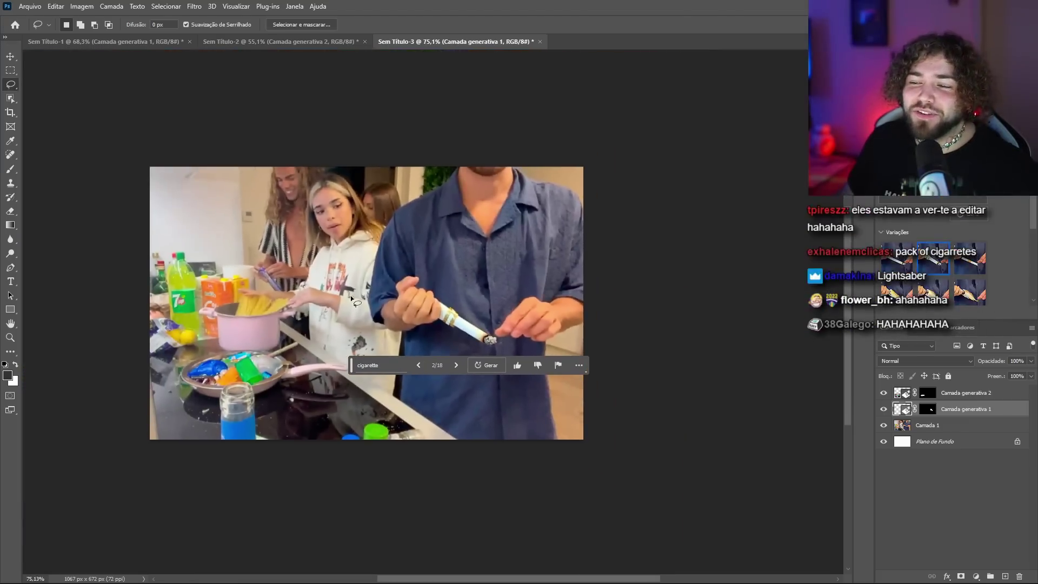
scroll(350, 295, "up", 1)
scroll(350, 295, "up", 1)
scroll(241, 267, "up", 1)
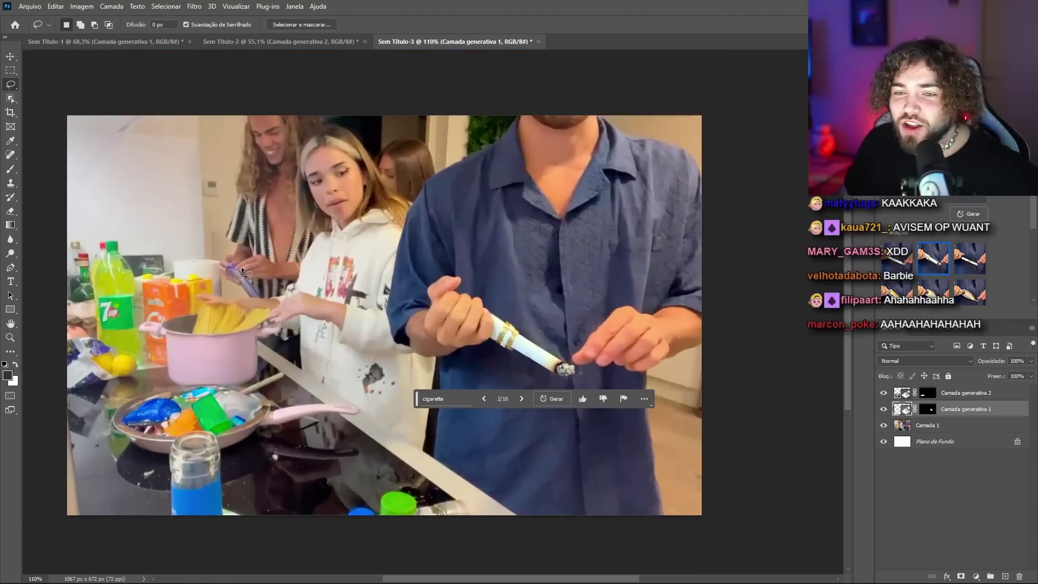
scroll(215, 267, "up", 1)
scroll(203, 259, "up", 2)
scroll(207, 284, "up", 1)
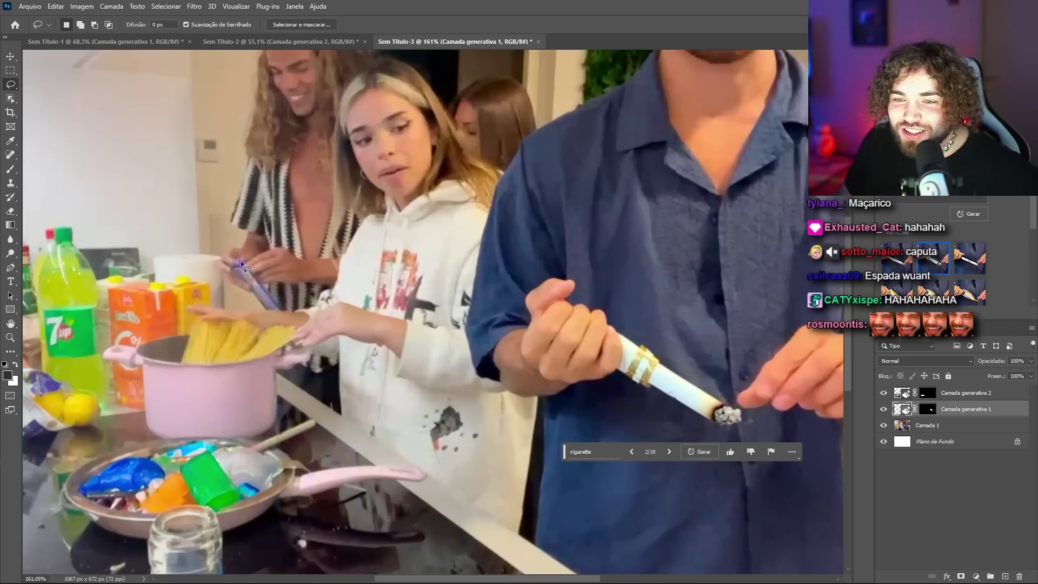
- Lasso the long-haired man's gadget and generate a pregnancy test, picking variation 2
left_click_drag(244, 279, 274, 303)
left_click_drag(243, 259, 243, 259)
left_click(254, 328)
left_click(378, 327)
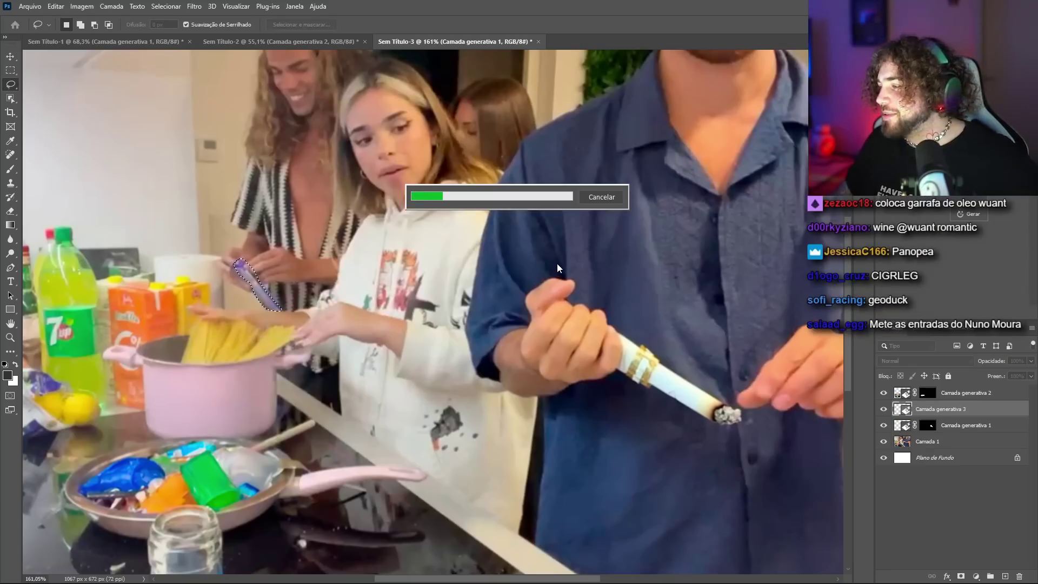
left_click(932, 262)
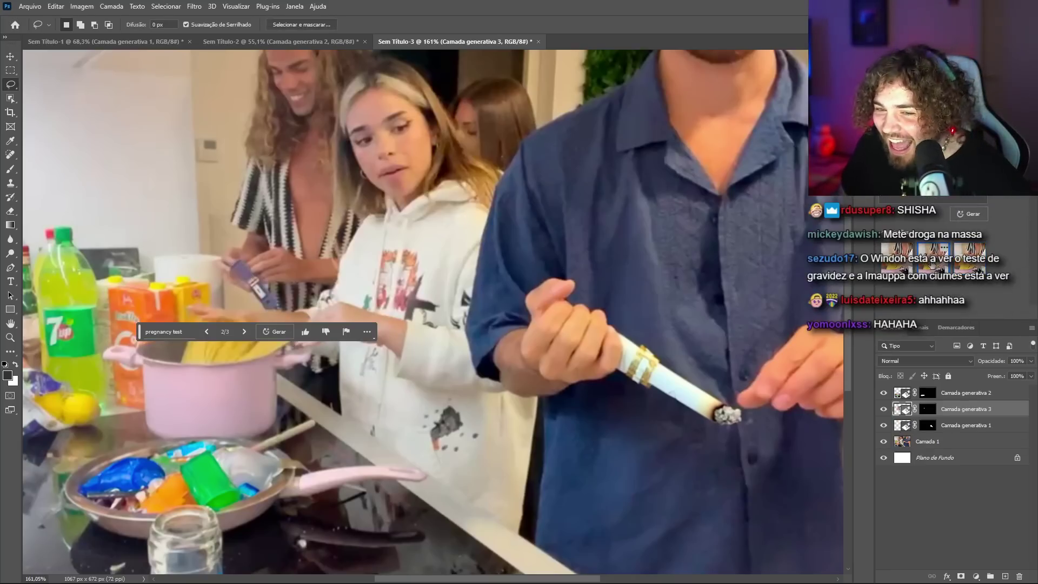
scroll(269, 296, "down", 1)
scroll(283, 324, "down", 2)
scroll(228, 310, "up", 3)
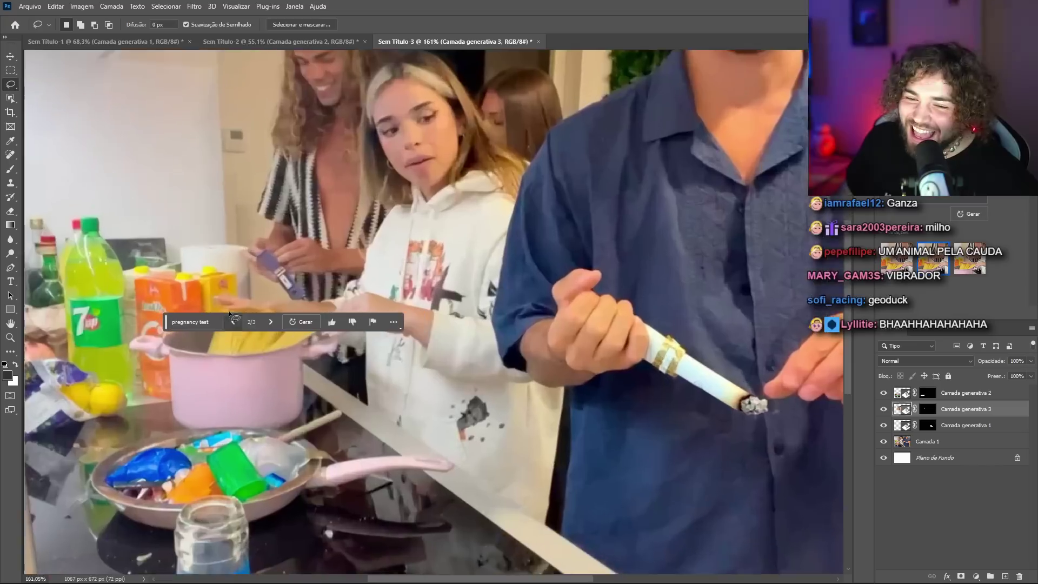
scroll(278, 285, "up", 2)
scroll(324, 286, "down", 5)
scroll(356, 298, "up", 1)
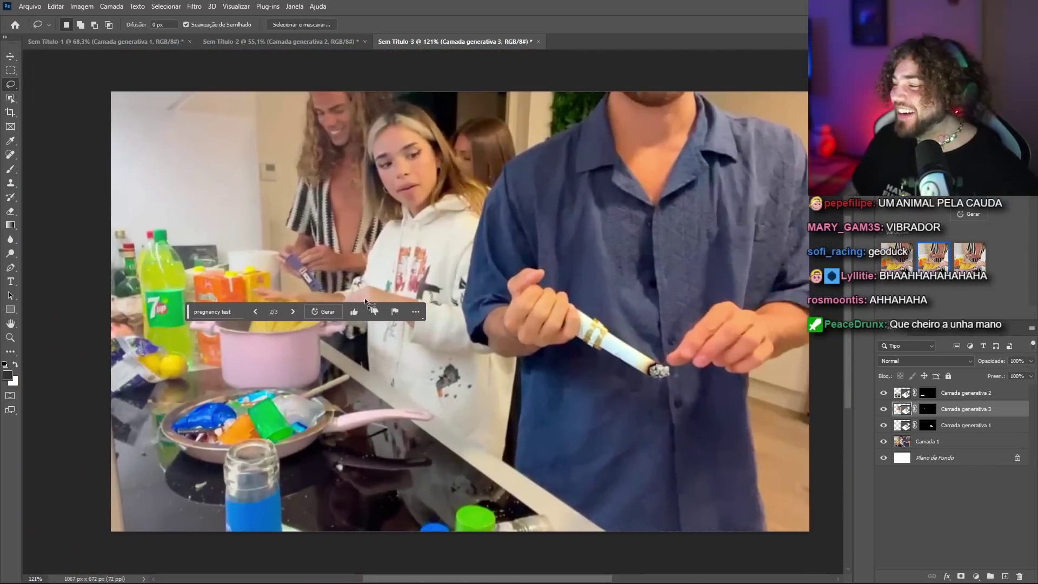
scroll(373, 289, "down", 1)
scroll(400, 233, "up", 1)
- Lasso the girl's lips, generate a 'smile' fill and pick the third variation
mouse_move(394, 179)
left_mouse_down()
mouse_move(382, 184)
mouse_move(397, 178)
left_mouse_up()
key("Return")
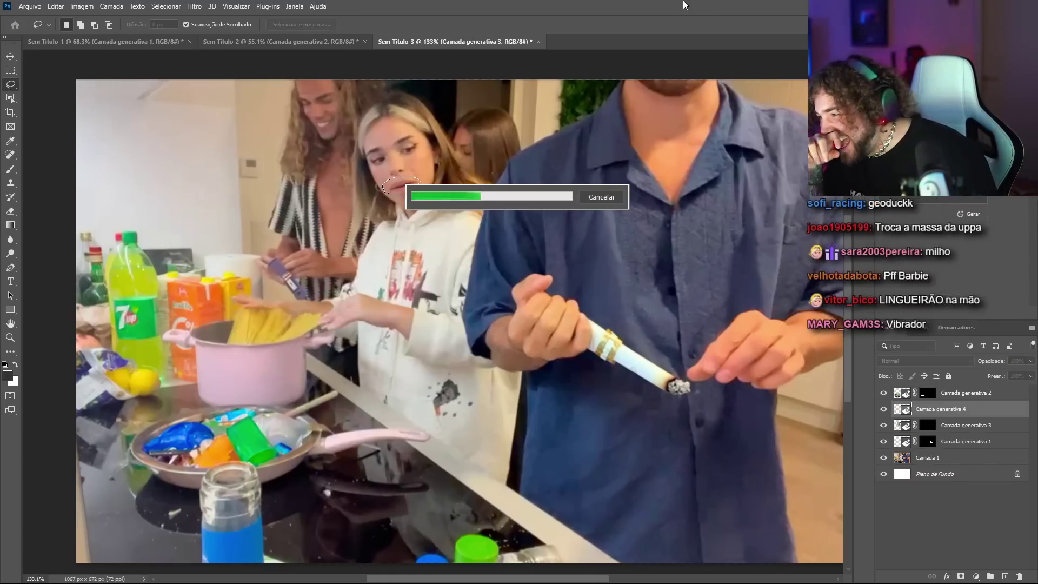
left_click(969, 257)
scroll(385, 173, "up", 3)
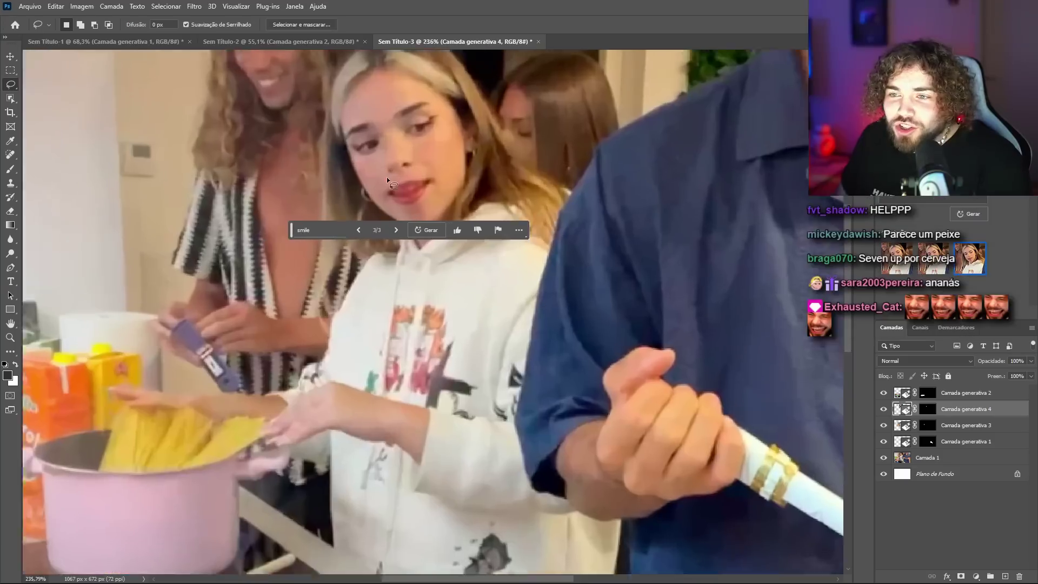
scroll(407, 187, "down", 4)
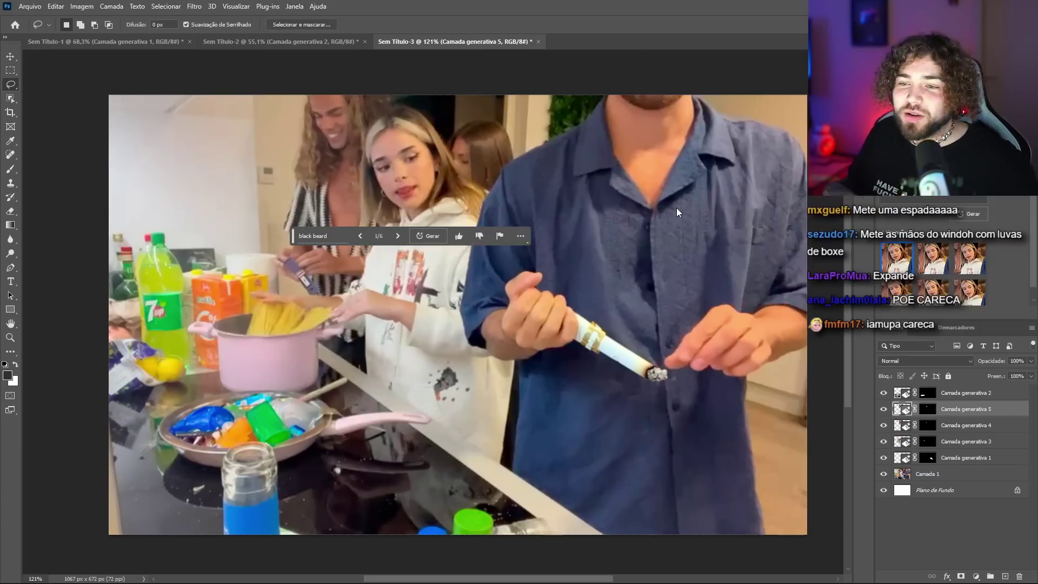
- Lasso the blue-shirted man's hands and fill with 'holding geoduck' to add ducklings
left_click_drag(597, 148, 560, 189)
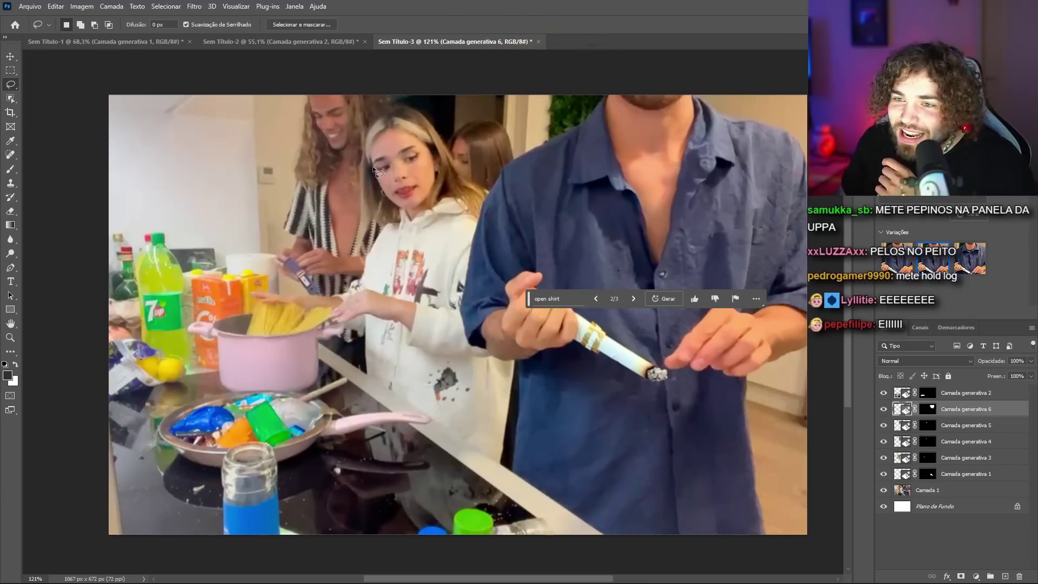
left_click(977, 260)
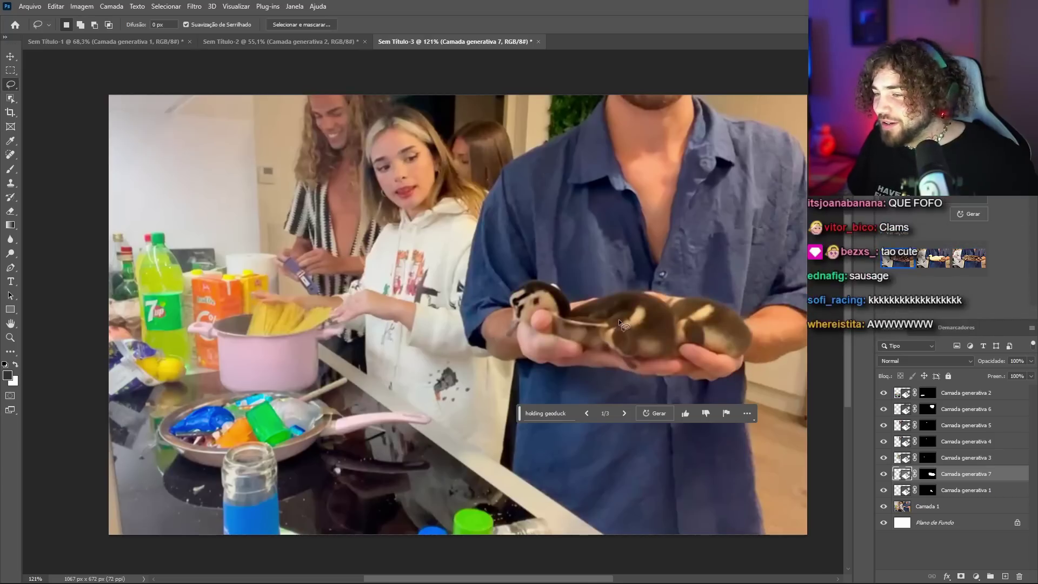
double_click(559, 414)
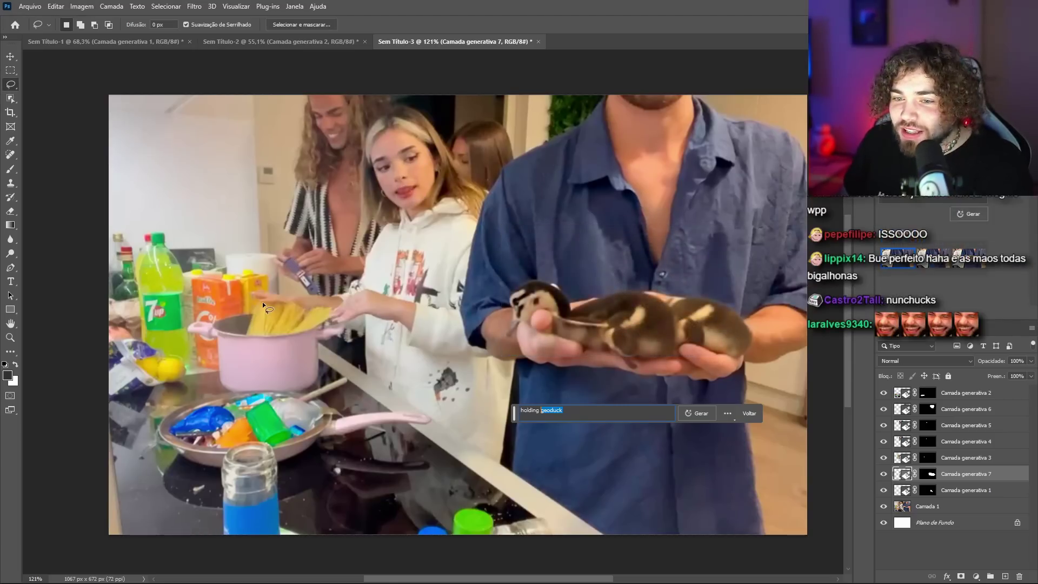
key("Escape")
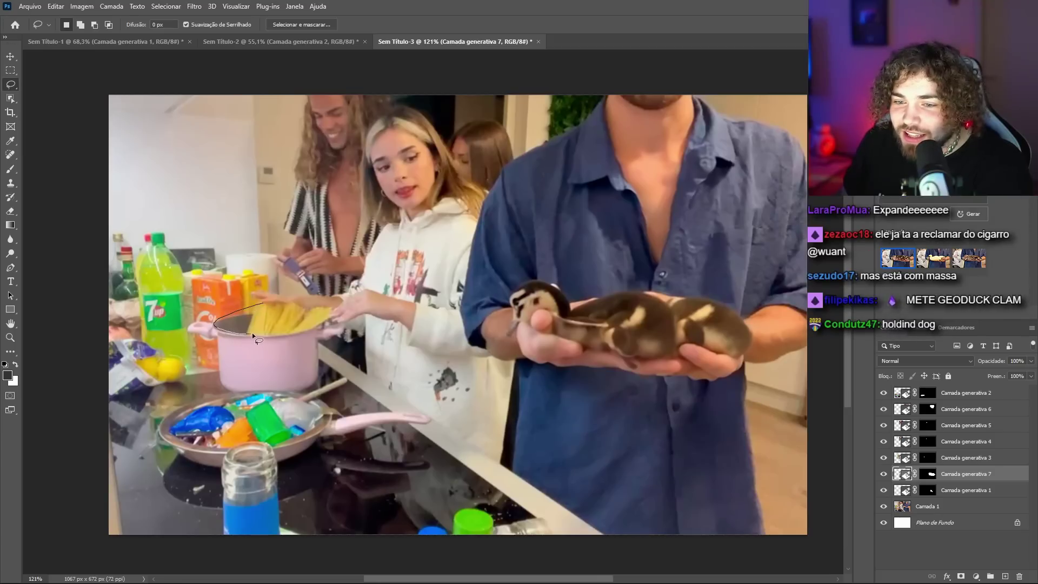
- Fill the pot's pasta with a peeking yellow duckling, then select the Plano de Fundo layer
left_click(170, 352)
key("Return")
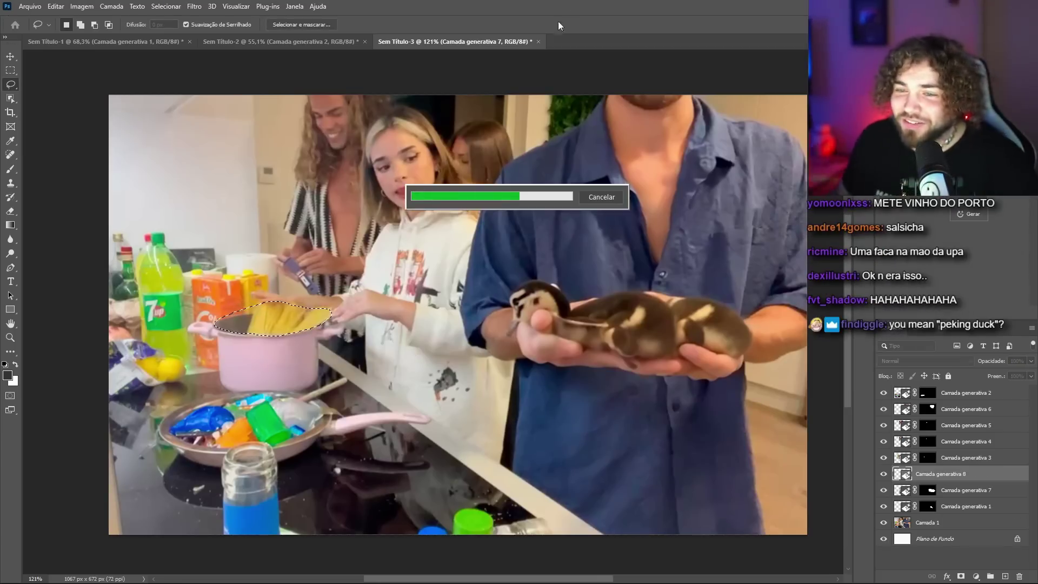
left_click(259, 353)
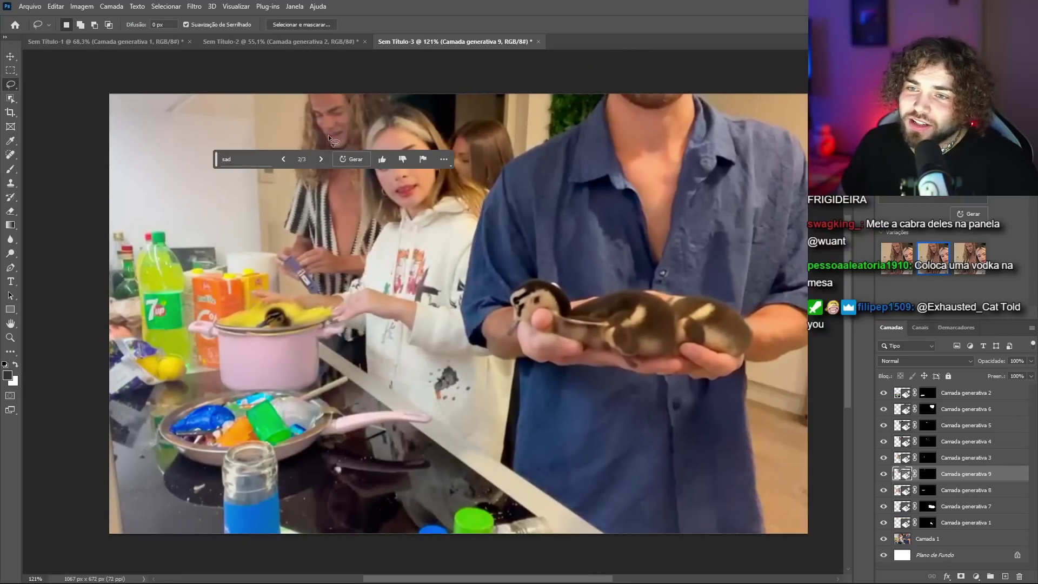
scroll(328, 138, "up", 3)
scroll(324, 134, "up", 2)
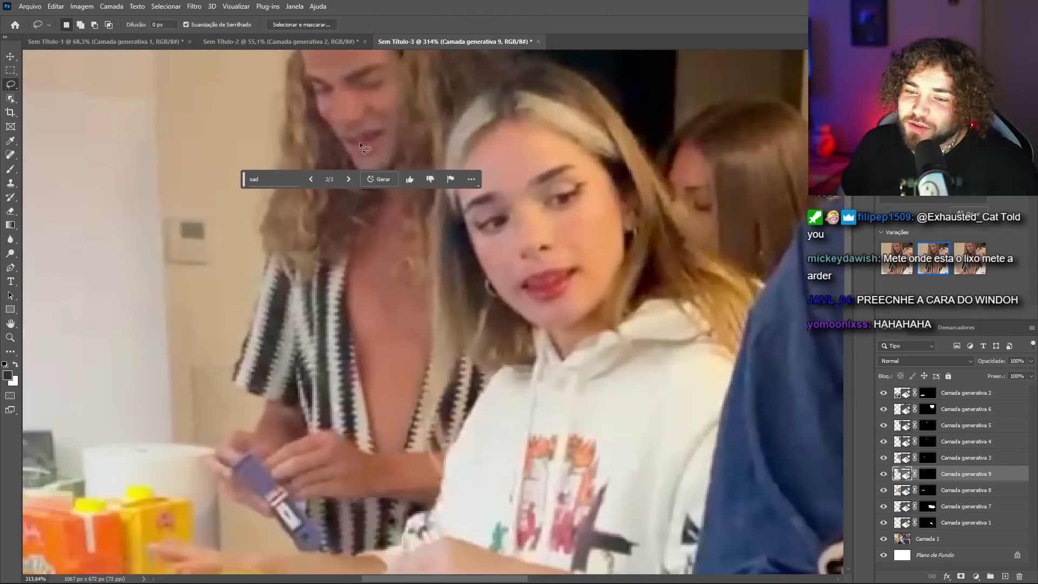
scroll(359, 141, "down", 3)
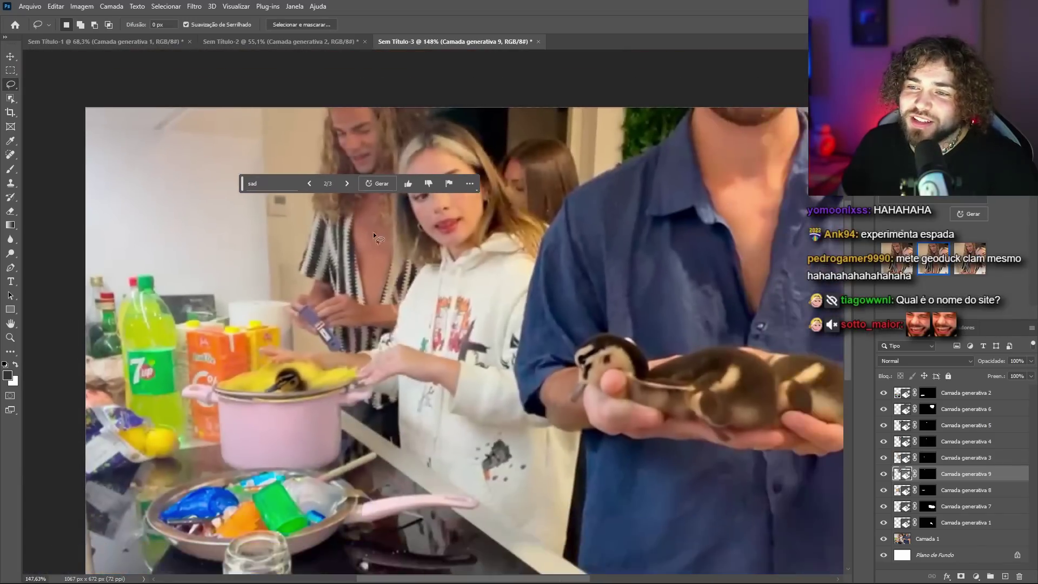
scroll(373, 232, "down", 2)
left_click(961, 555)
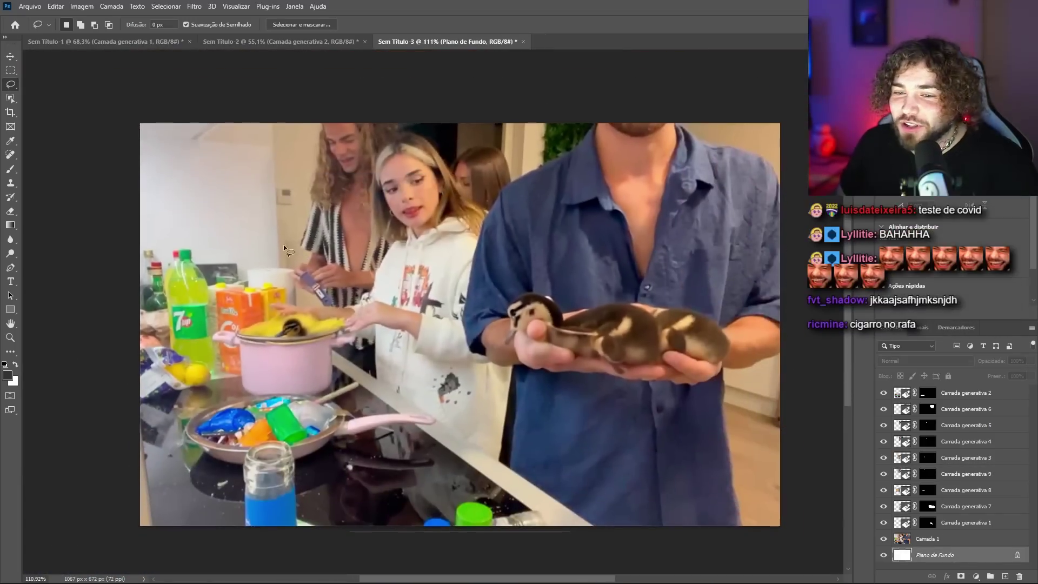
- Lasso the left counter and generate a 'coffin' fill over it
mouse_move(130, 246)
left_mouse_down()
mouse_move(338, 330)
mouse_move(558, 501)
left_mouse_up()
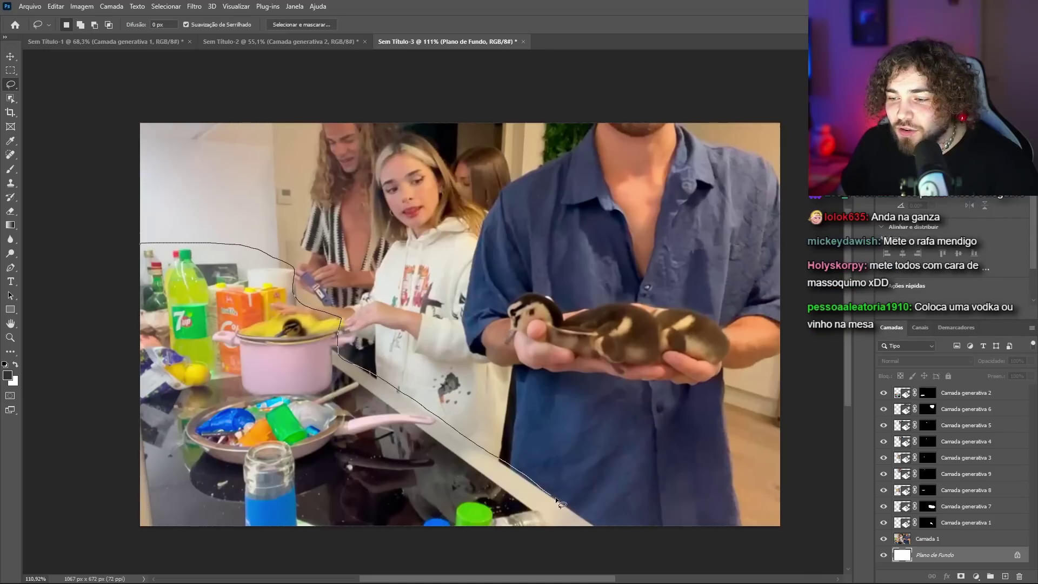
left_click_drag(76, 544, 75, 252)
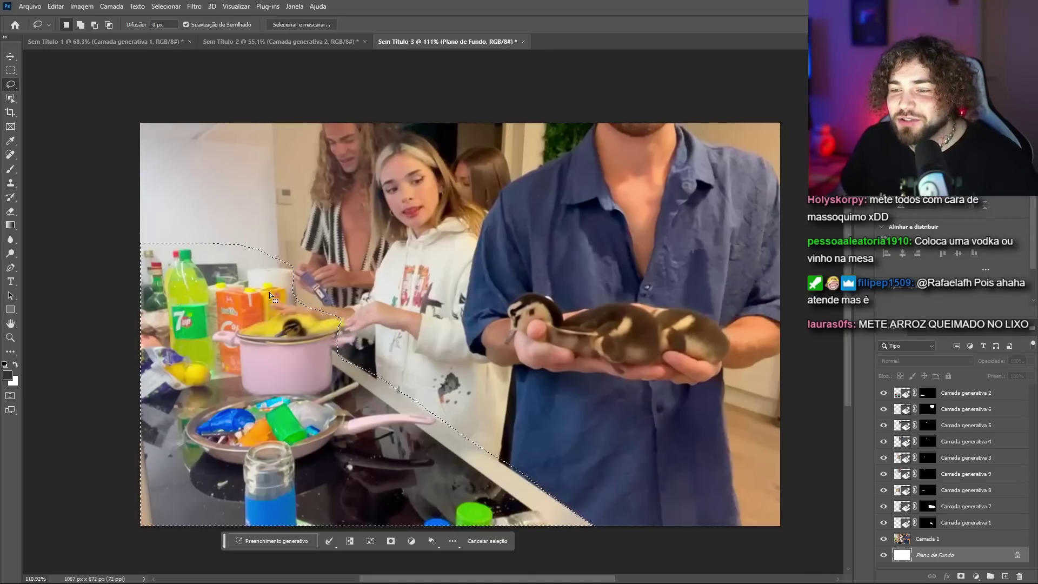
scroll(224, 387, "down", 1)
scroll(224, 375, "down", 1)
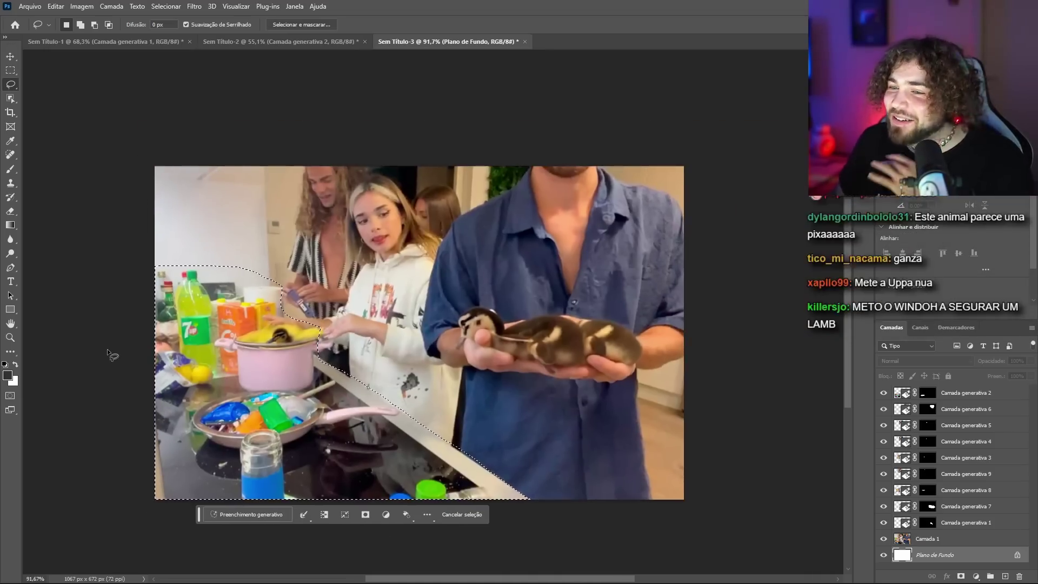
left_click(248, 515)
type("coffin")
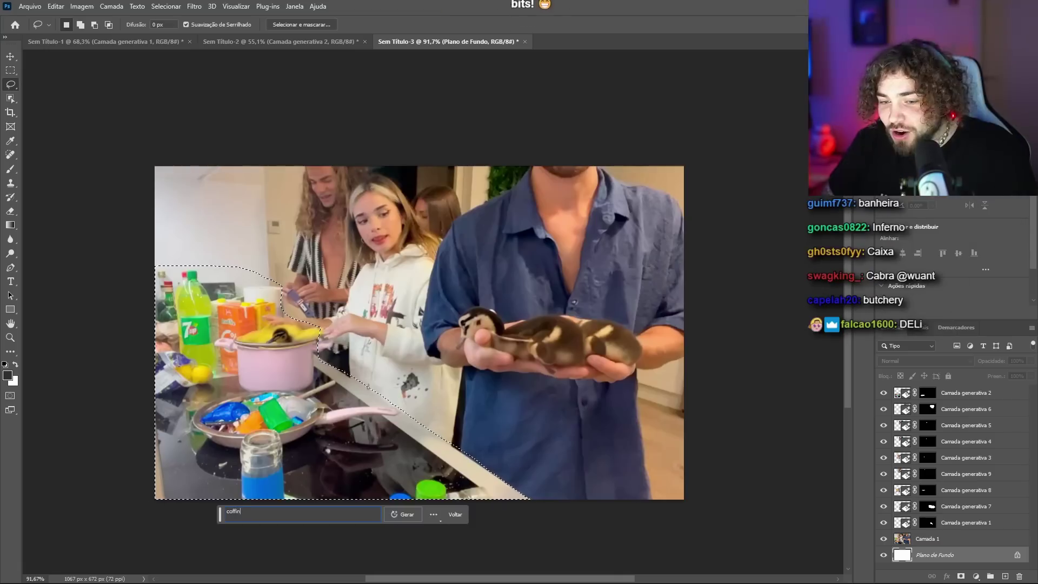
left_click(403, 514)
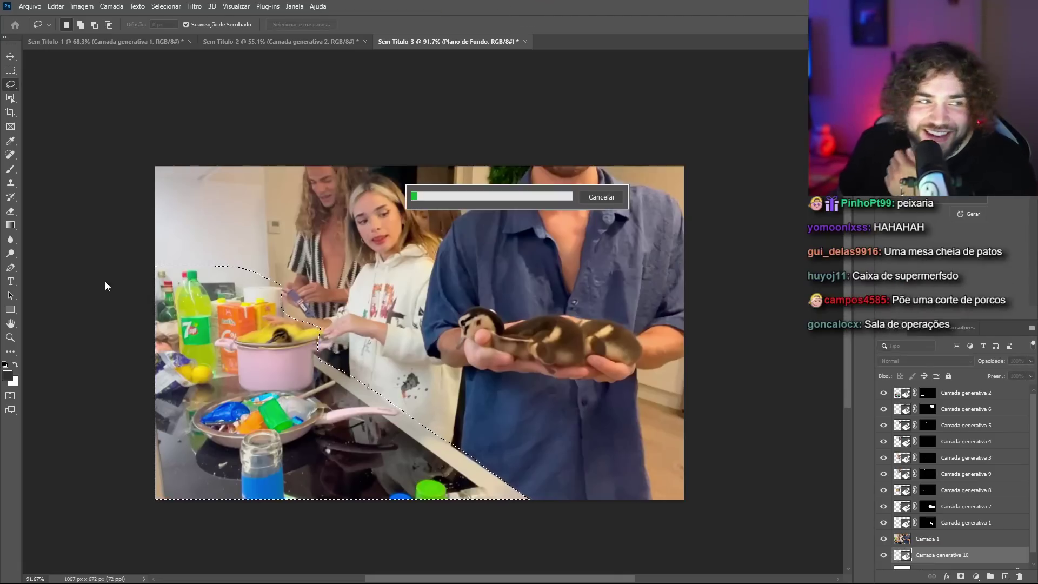
scroll(530, 419, "down", 1)
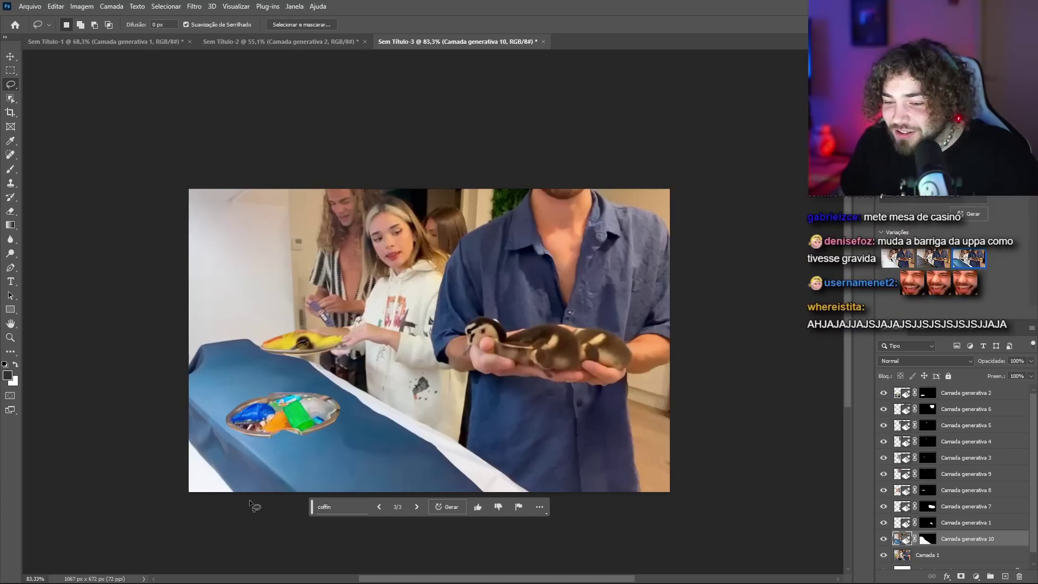
type("slaughterhouse")
- Regenerate as 'slaughterhouse', compare by toggling the ducklings layer, and pick variation 2
key("Return")
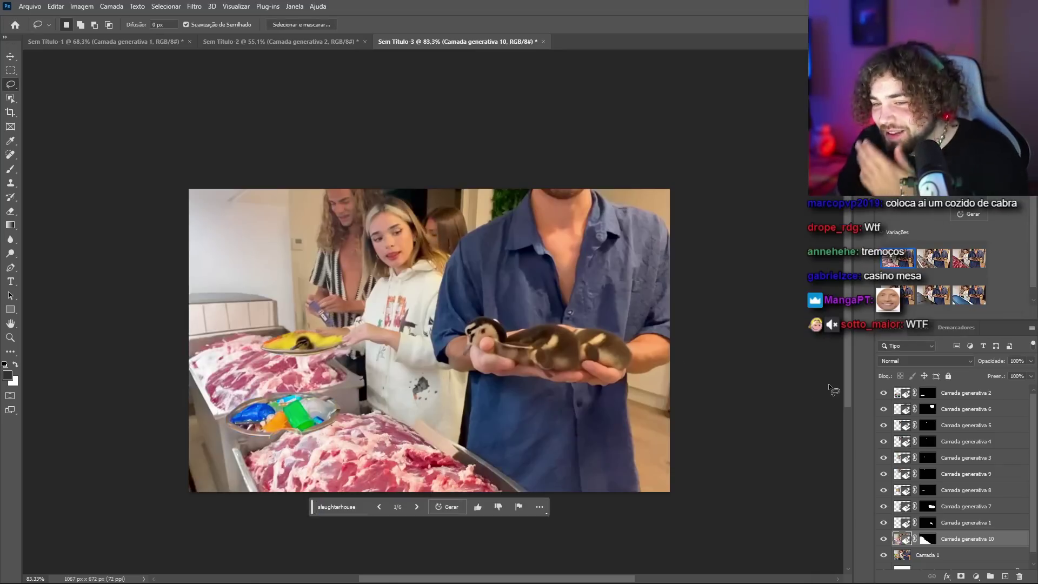
left_click(884, 506)
left_click(884, 506)
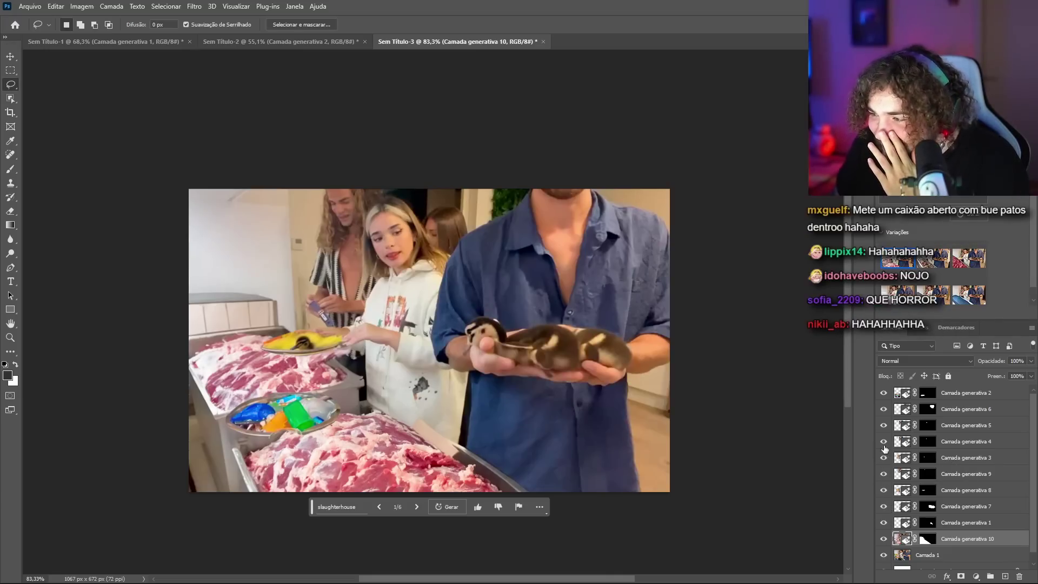
scroll(885, 504, "down", 1)
left_click(885, 496)
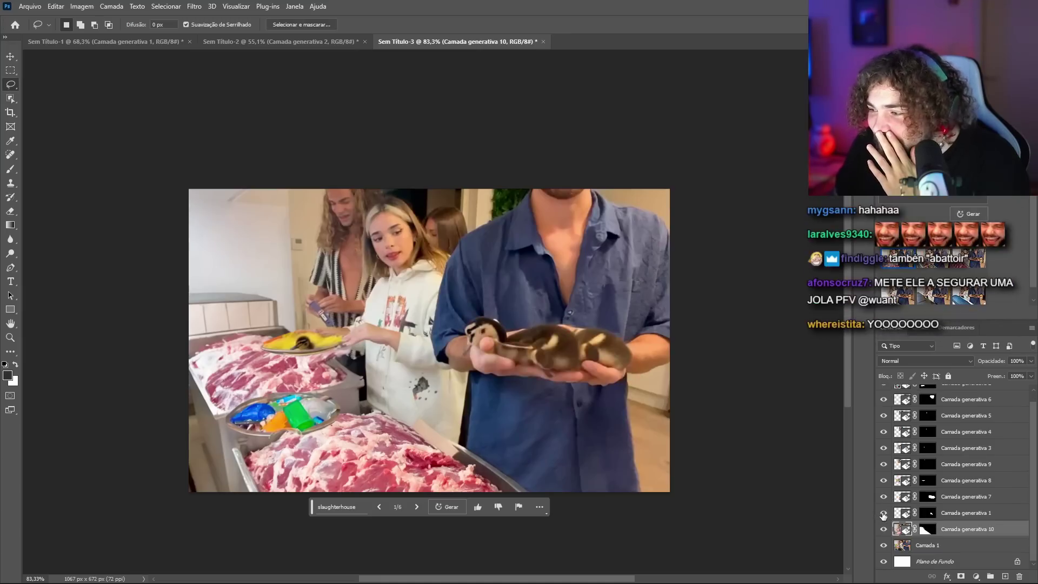
scroll(885, 497, "up", 1)
scroll(502, 391, "down", 1, "alt")
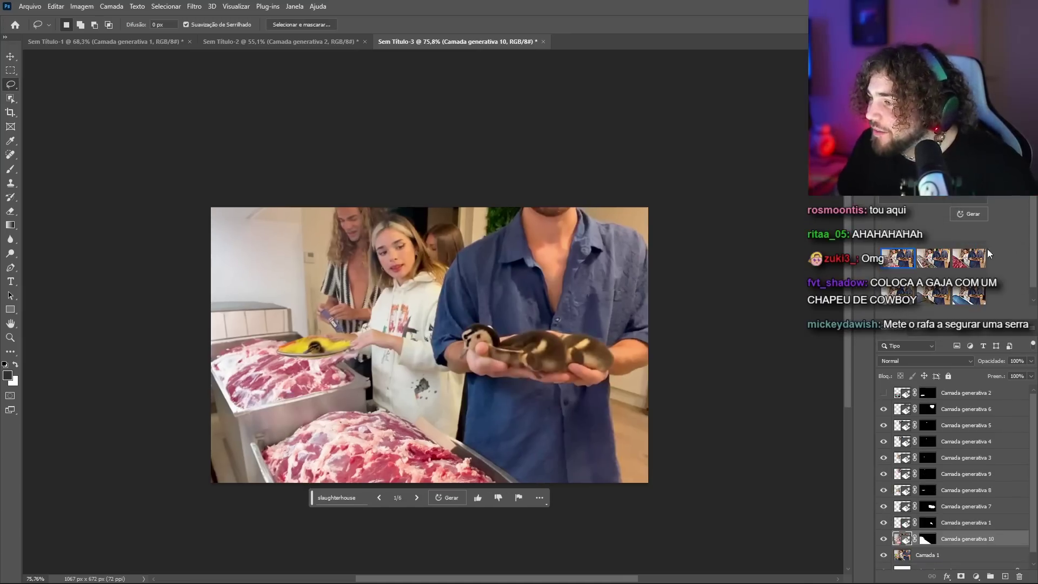
left_click(929, 262)
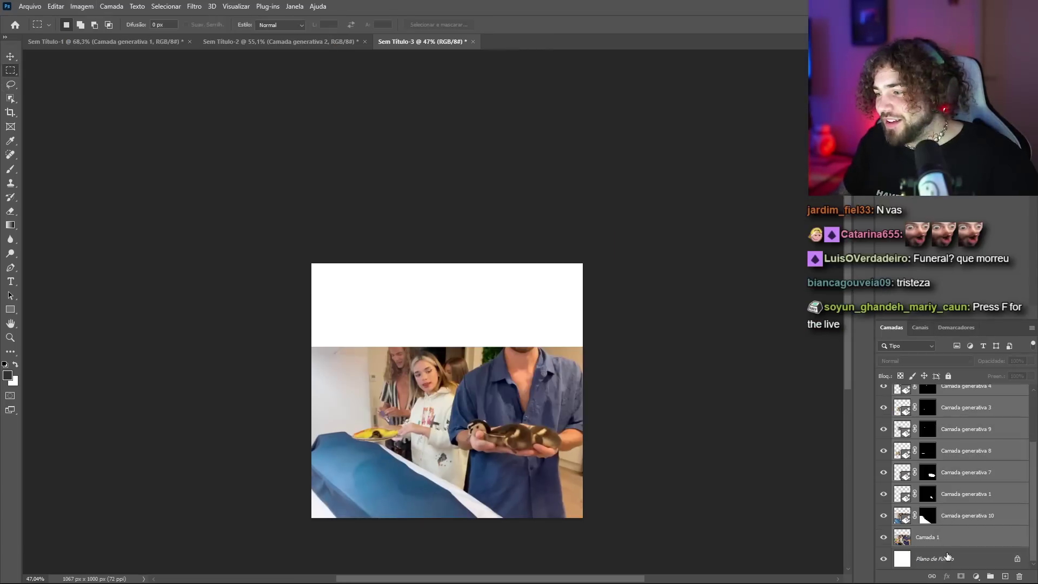
- Marquee the empty white top band and generate fill content for it
left_click_drag(294, 250, 587, 347)
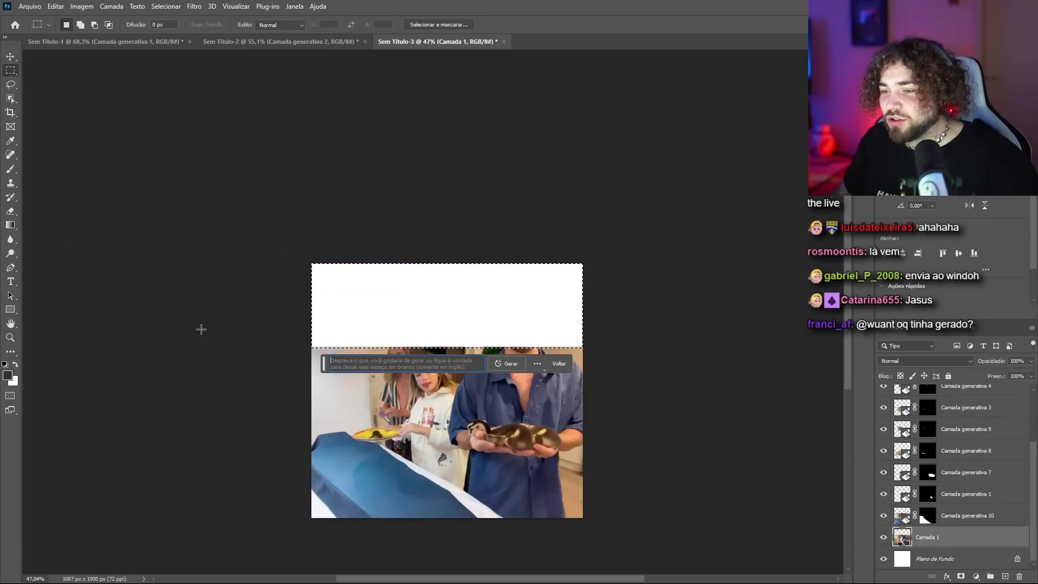
left_click(511, 367)
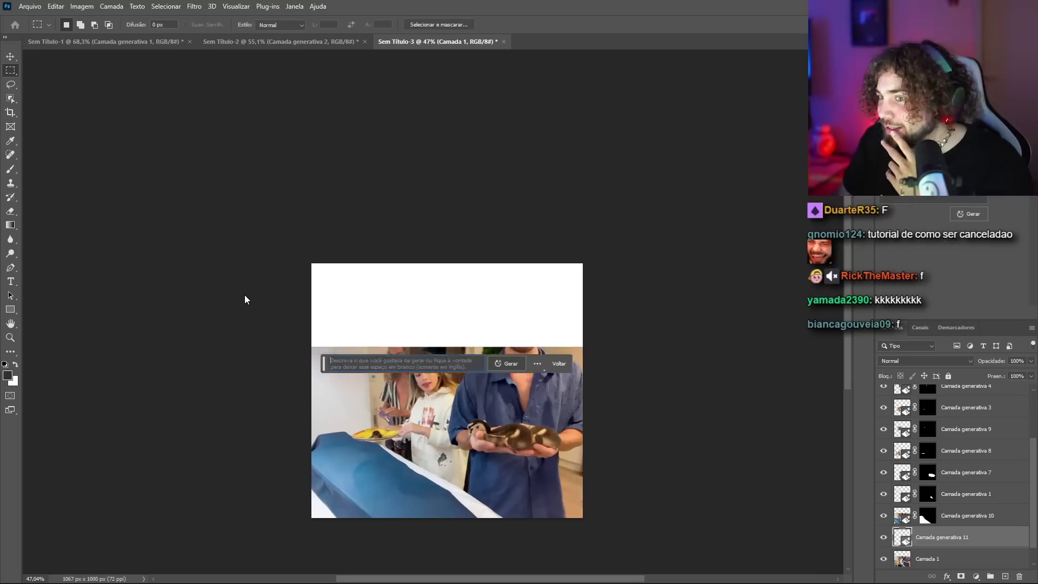
scroll(502, 338, "up", 5)
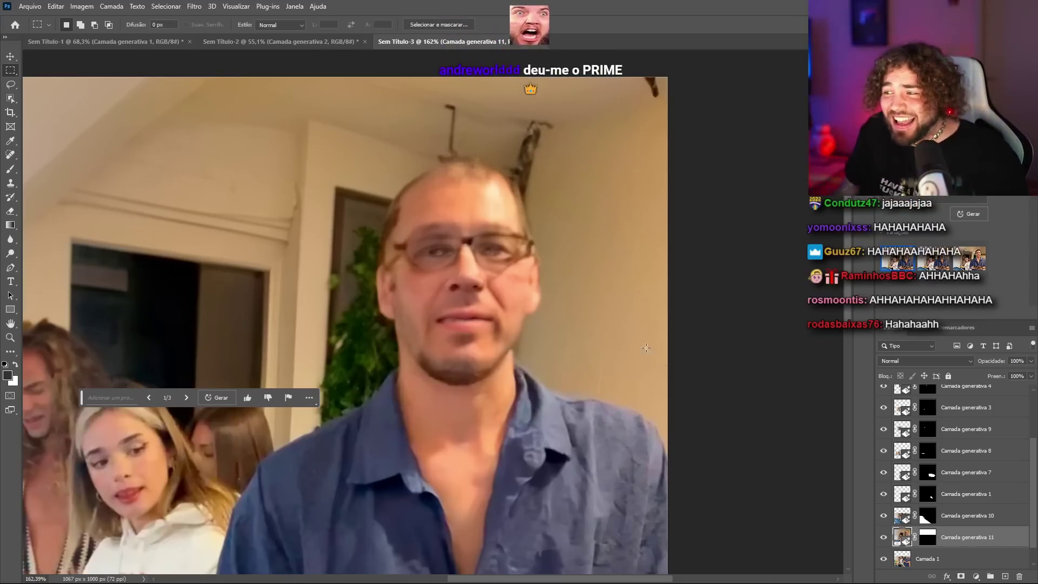
- Switch to the second head-and-ceiling variation and deselect
left_click(932, 262)
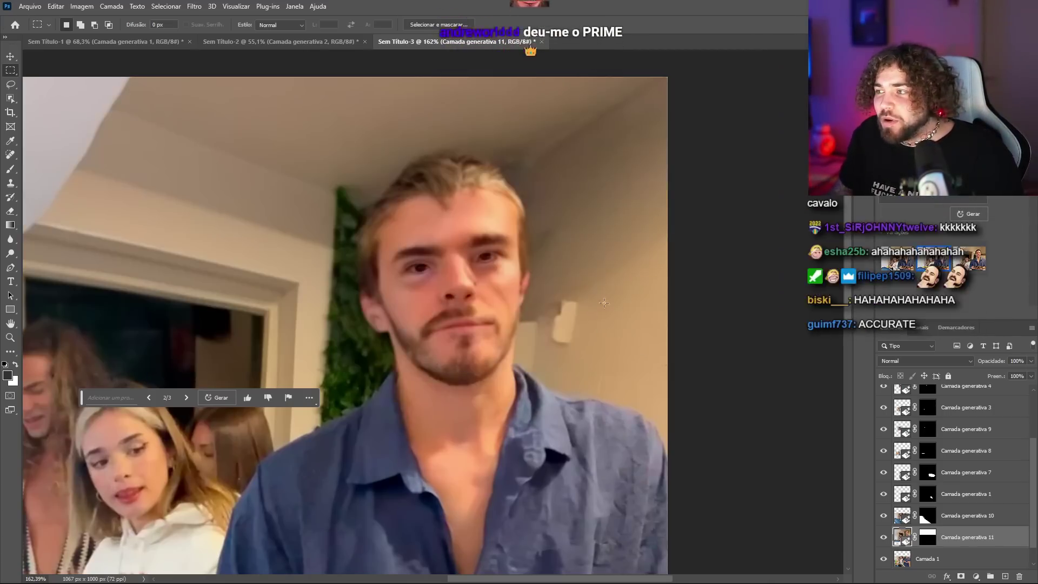
scroll(430, 296, "up", 1)
scroll(427, 314, "down", 1)
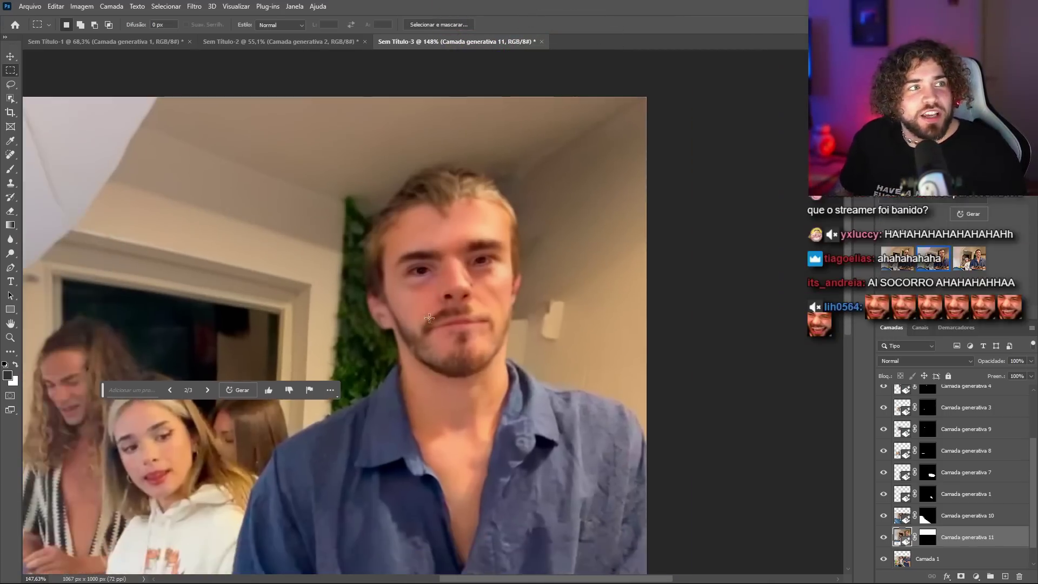
scroll(425, 326, "down", 1)
scroll(426, 327, "down", 3)
scroll(421, 325, "up", 1)
scroll(417, 322, "up", 1)
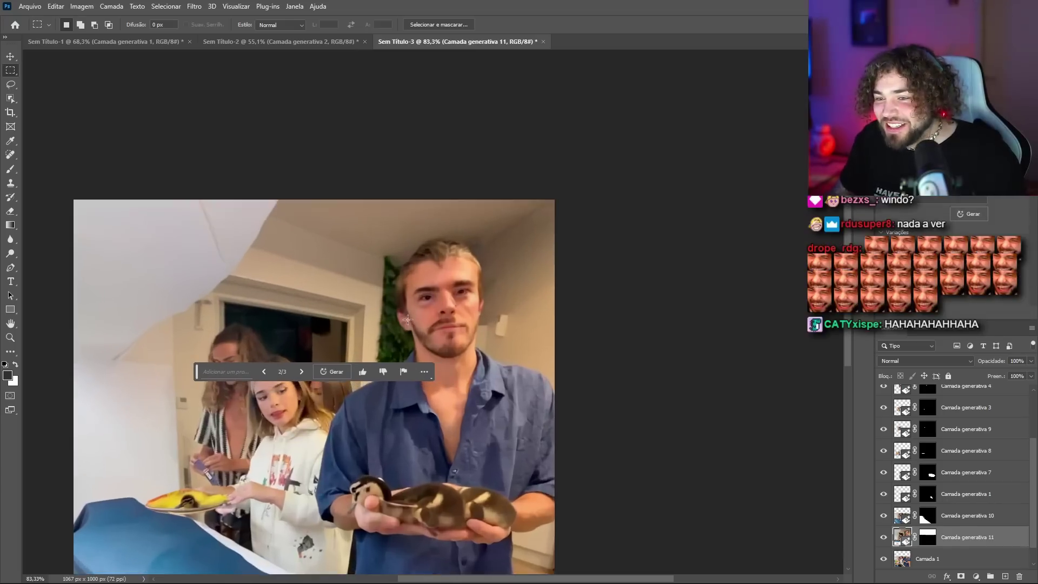
scroll(411, 320, "up", 1)
scroll(411, 320, "down", 1)
scroll(411, 320, "up", 3)
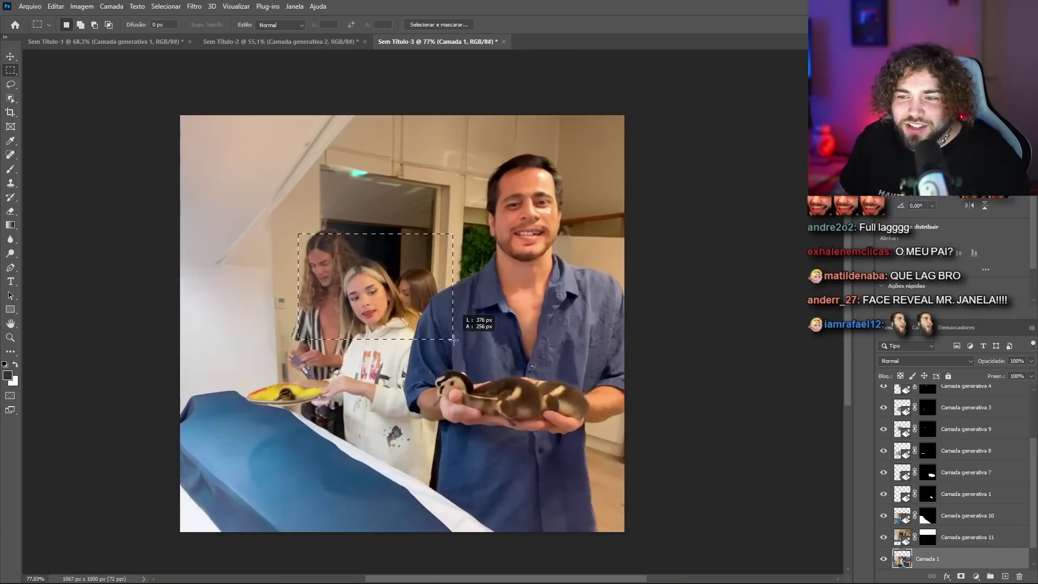
left_click(532, 223)
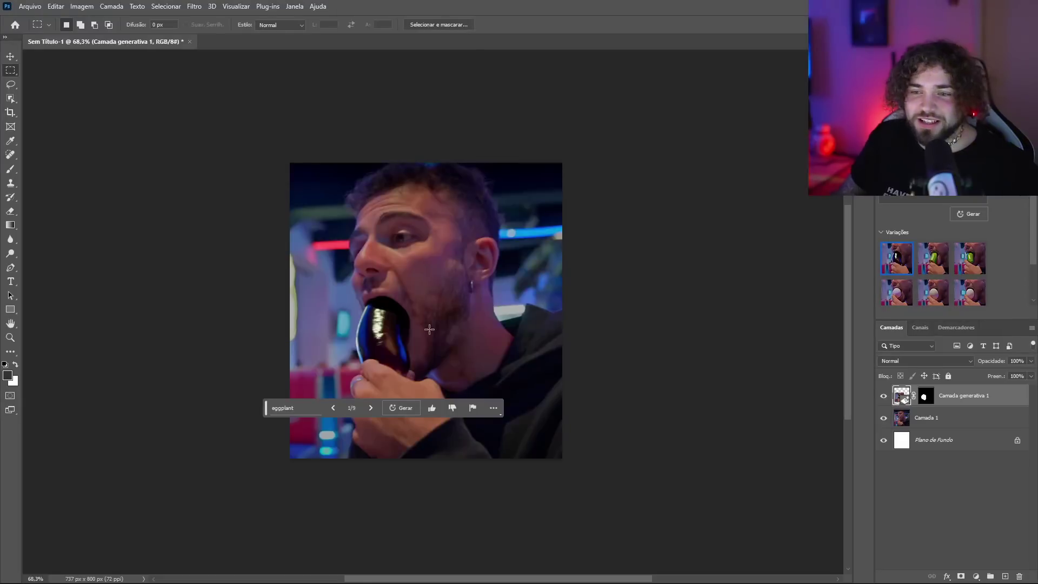
- Scroll to view the first document's image of the man biting the eggplant
scroll(430, 327, "up", 3)
scroll(459, 340, "up", 3)
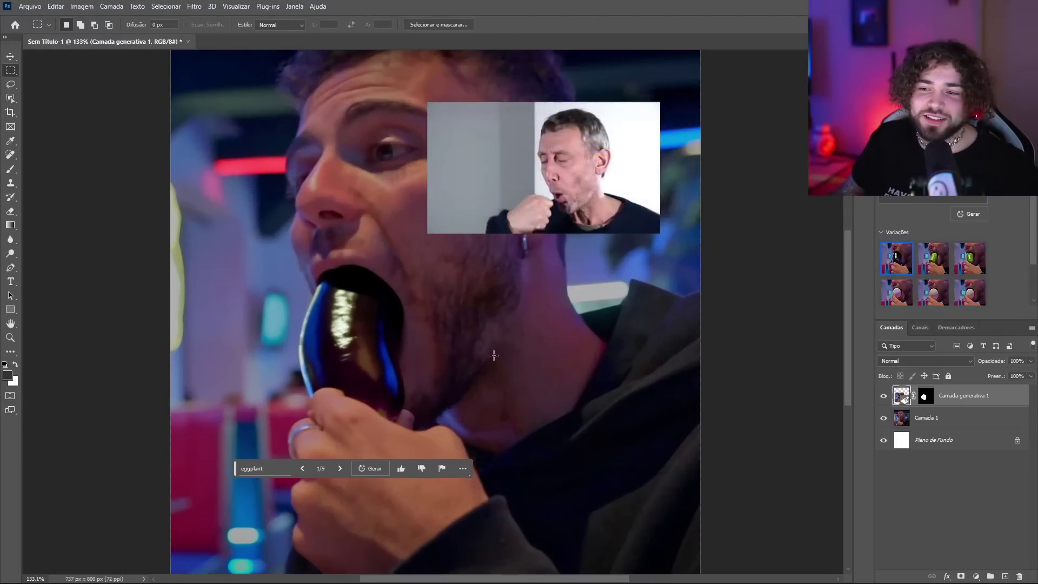
scroll(460, 256, "down", 3)
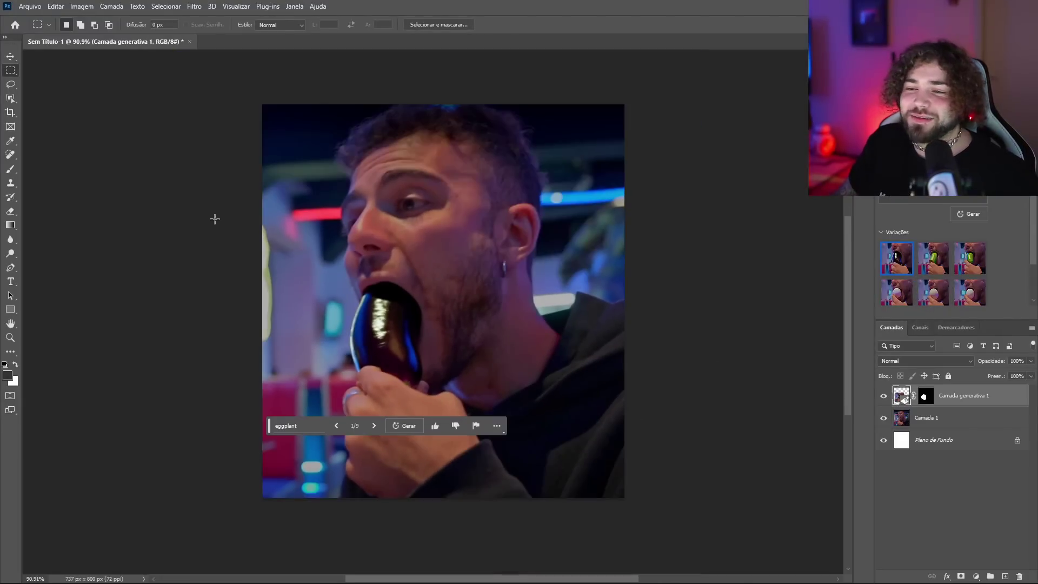